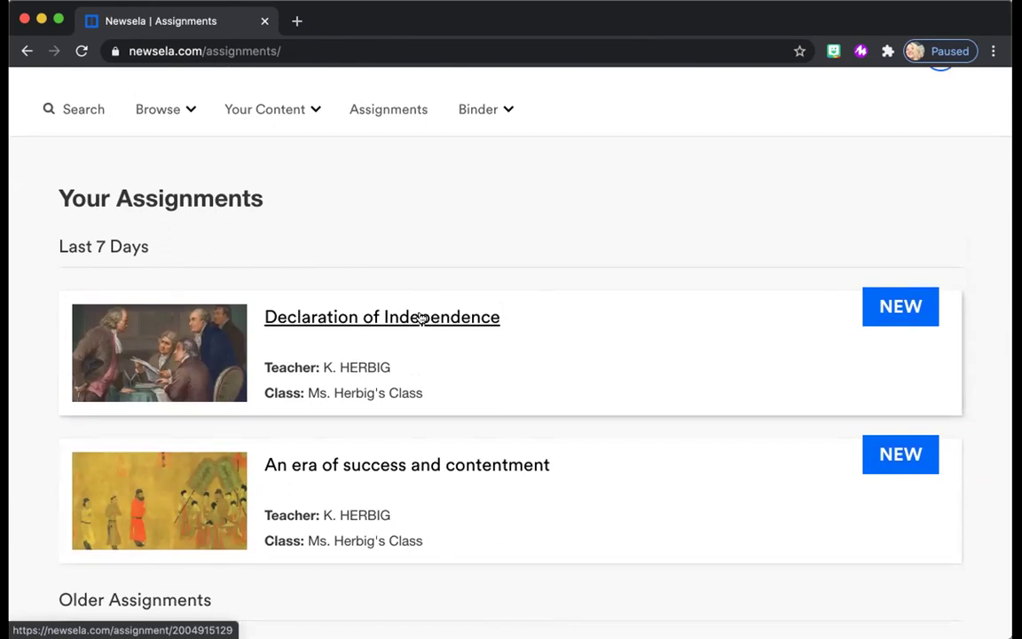
Open the Declaration of Independence assignment and its article, The signing of the Declaration of Independence
click(421, 318)
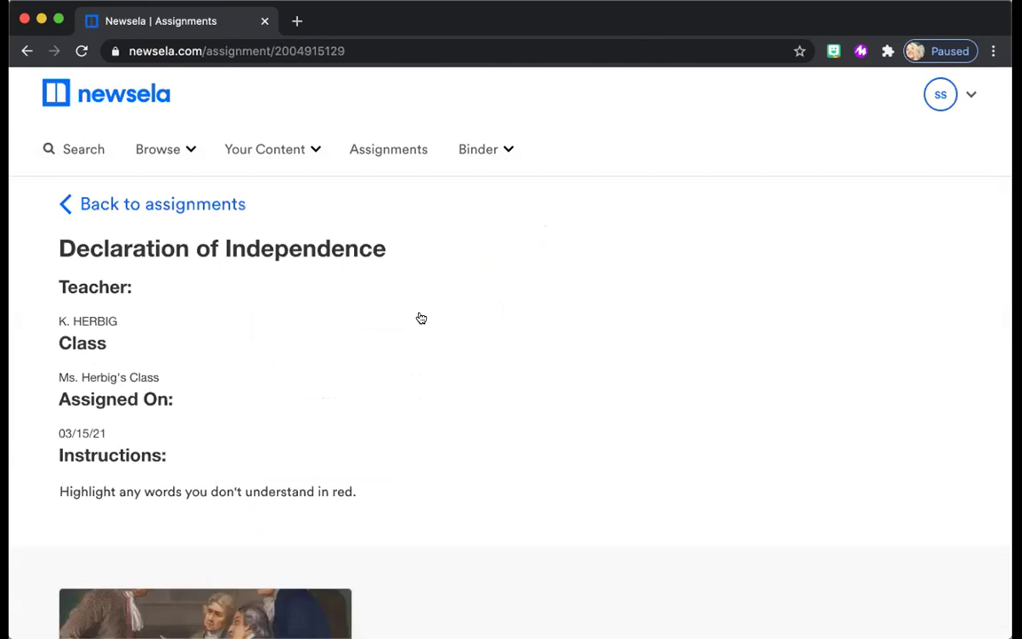
scroll(422, 319, down, 5)
scroll(421, 319, up, 3)
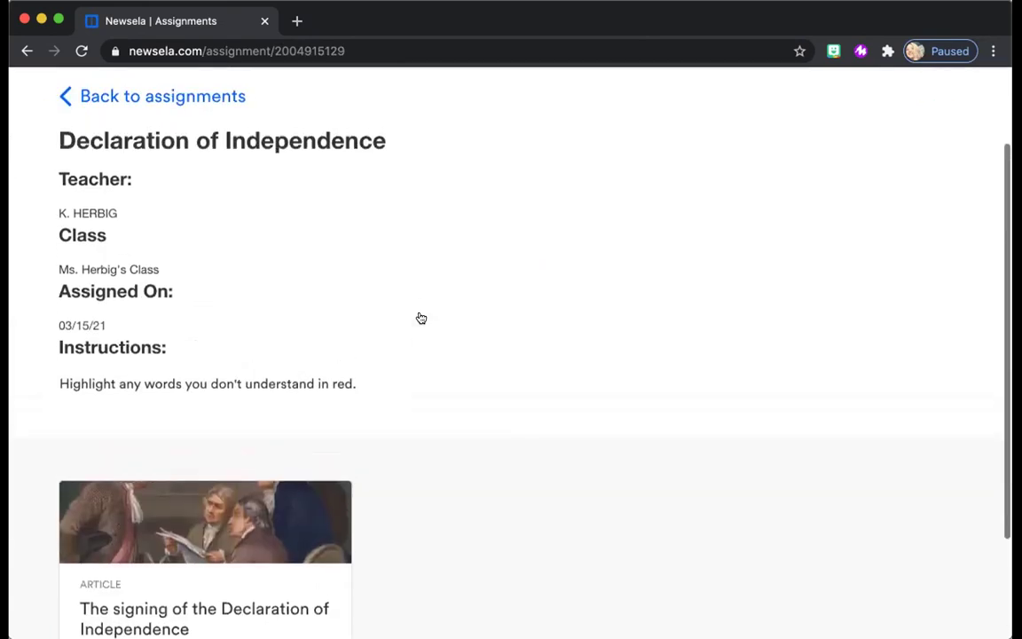
scroll(420, 318, down, 3)
click(293, 390)
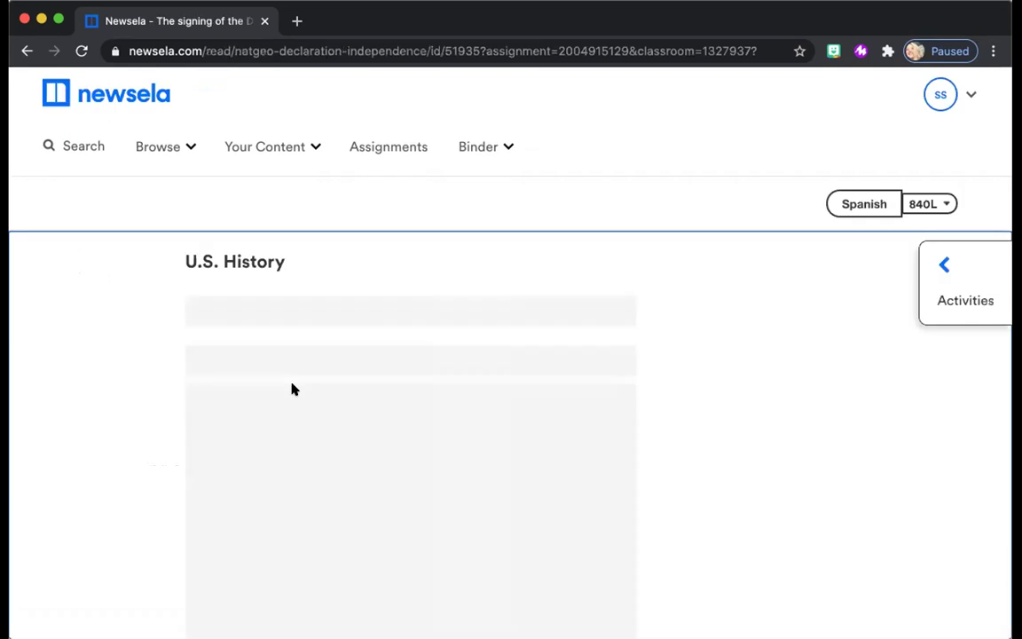
Skim the whole article, checking the assignment instructions, the title area, the body text and the quiz link at its end
scroll(293, 388, down, 1)
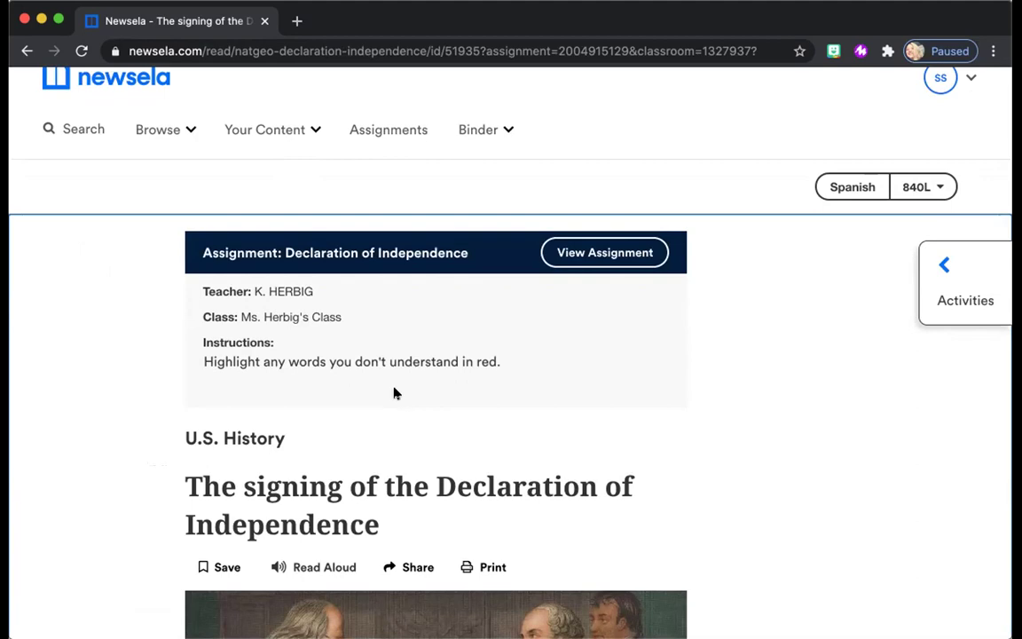
scroll(396, 393, down, 10)
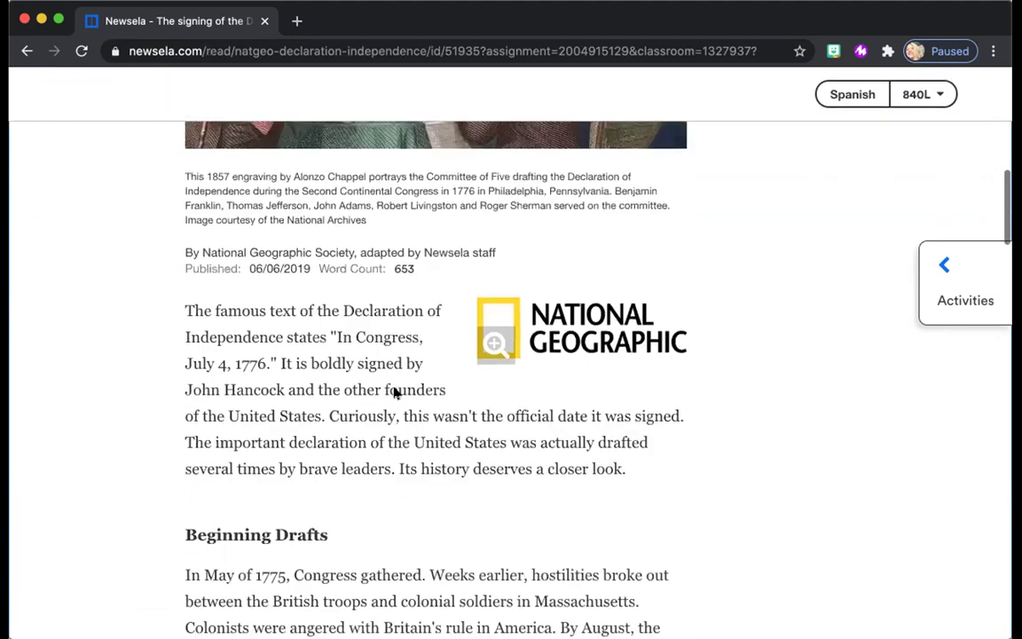
scroll(396, 393, down, 20)
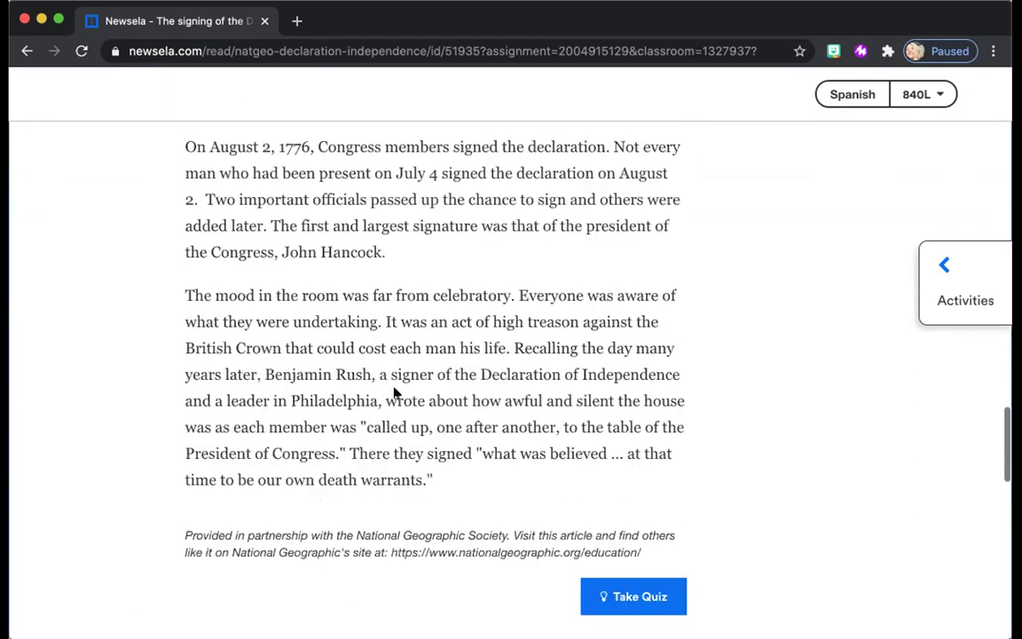
scroll(395, 393, down, 6)
scroll(392, 392, up, 20)
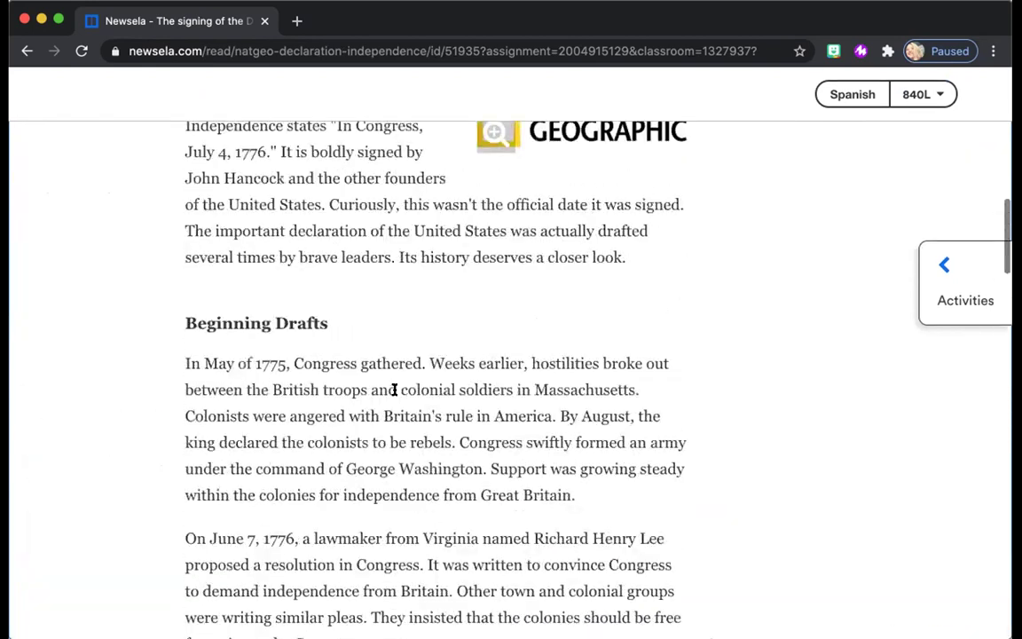
scroll(394, 390, up, 12)
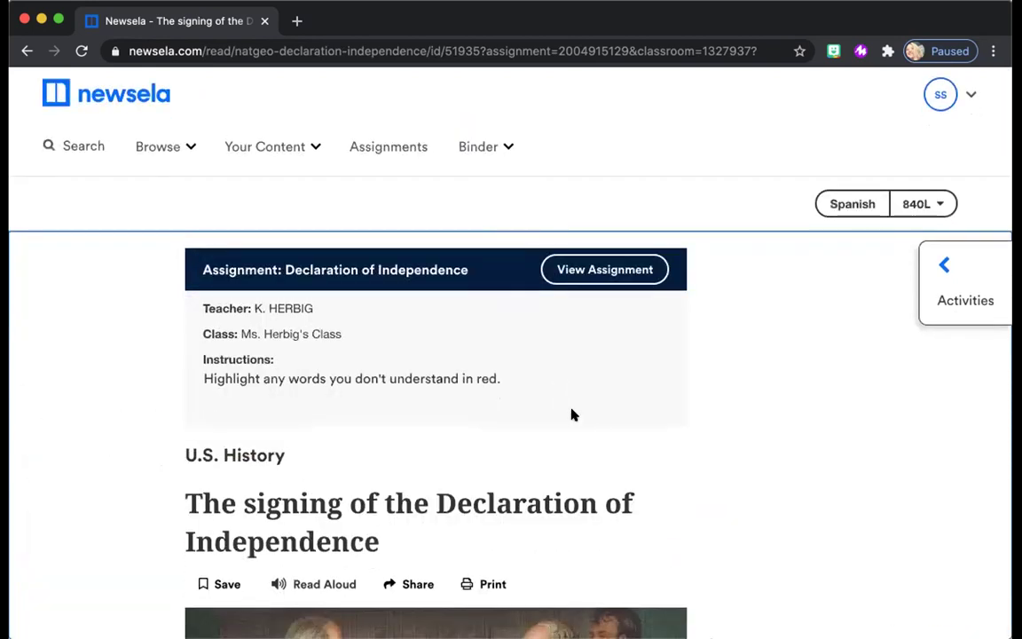
scroll(572, 415, down, 3)
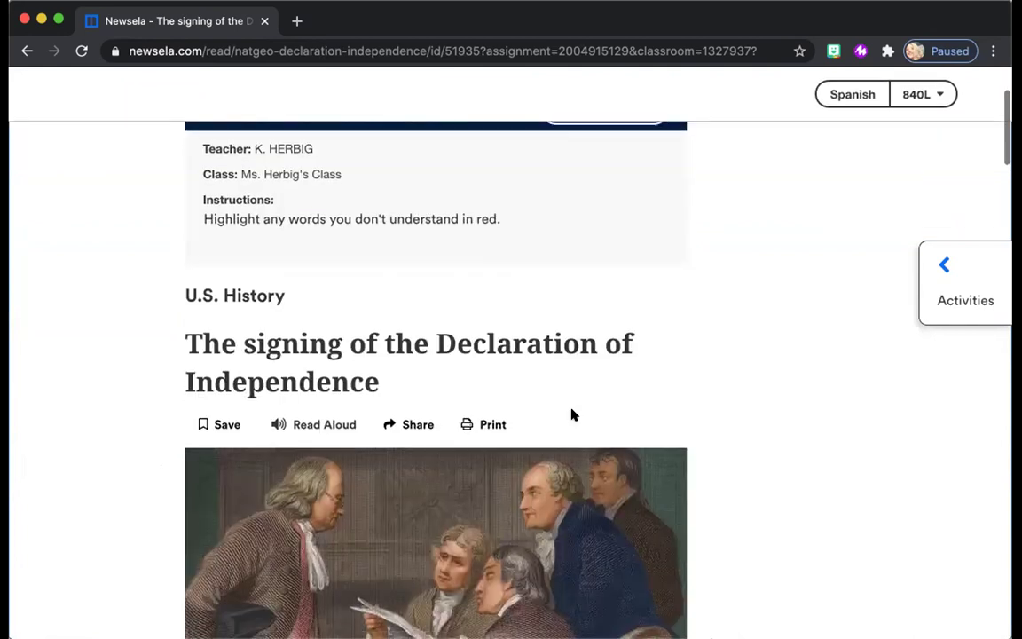
scroll(671, 401, down, 6)
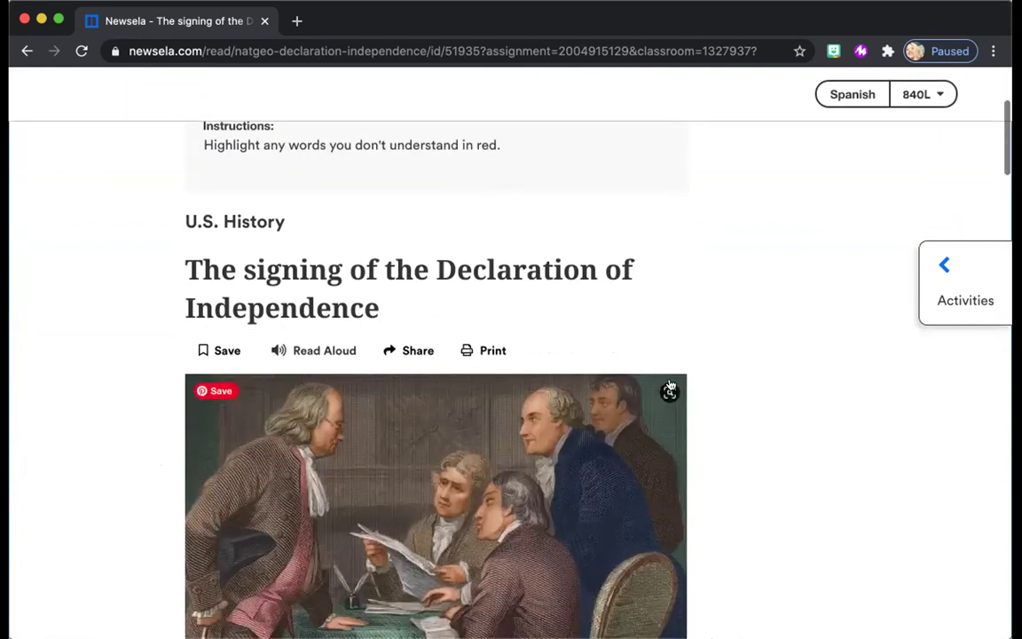
scroll(671, 383, down, 1)
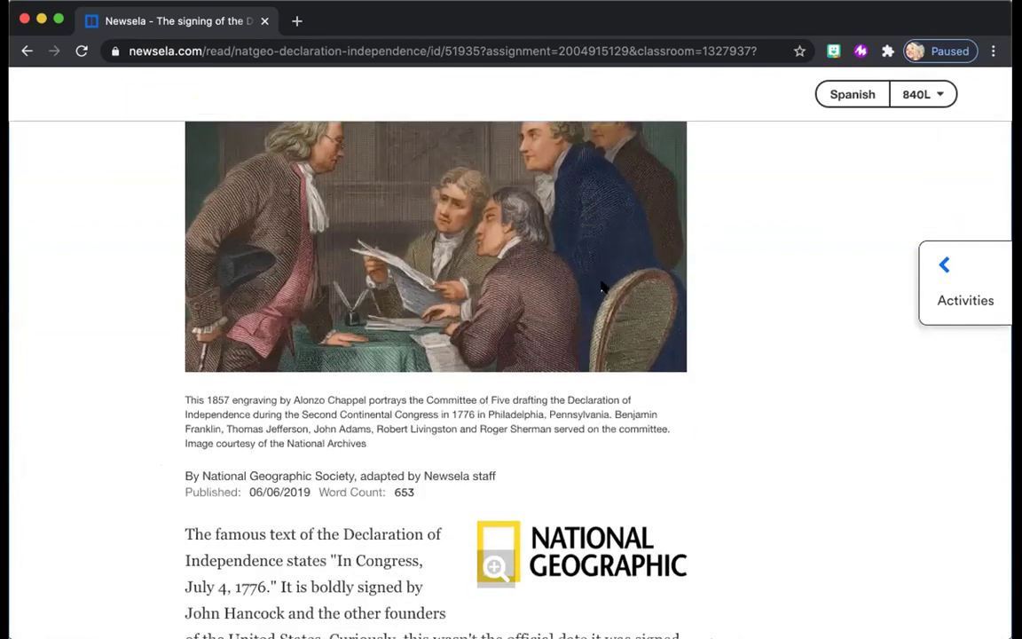
Change the article's reading level to English 590L and skim the simplified text
click(919, 102)
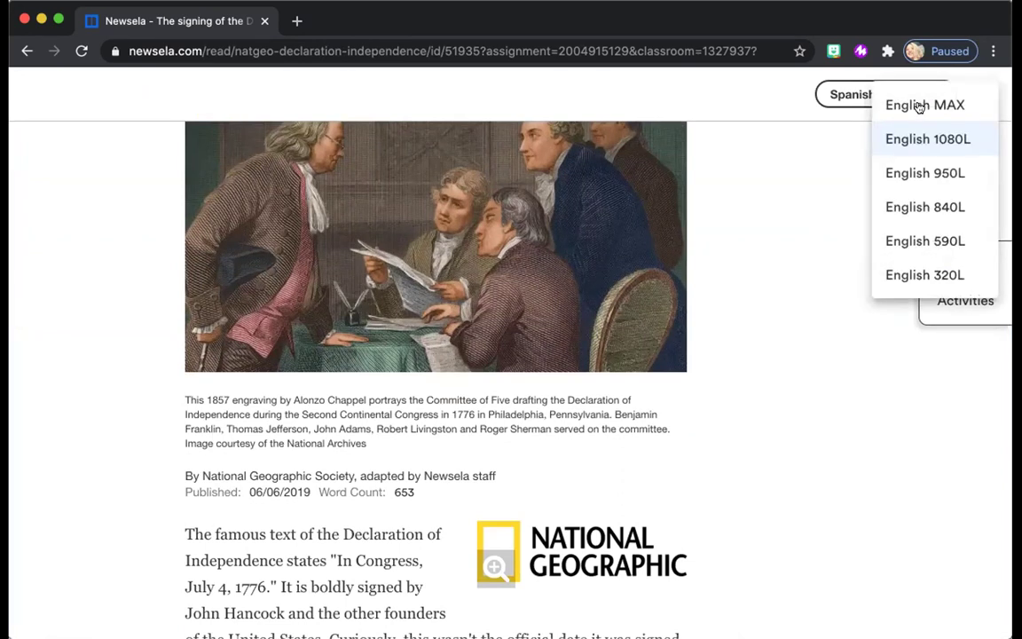
click(927, 205)
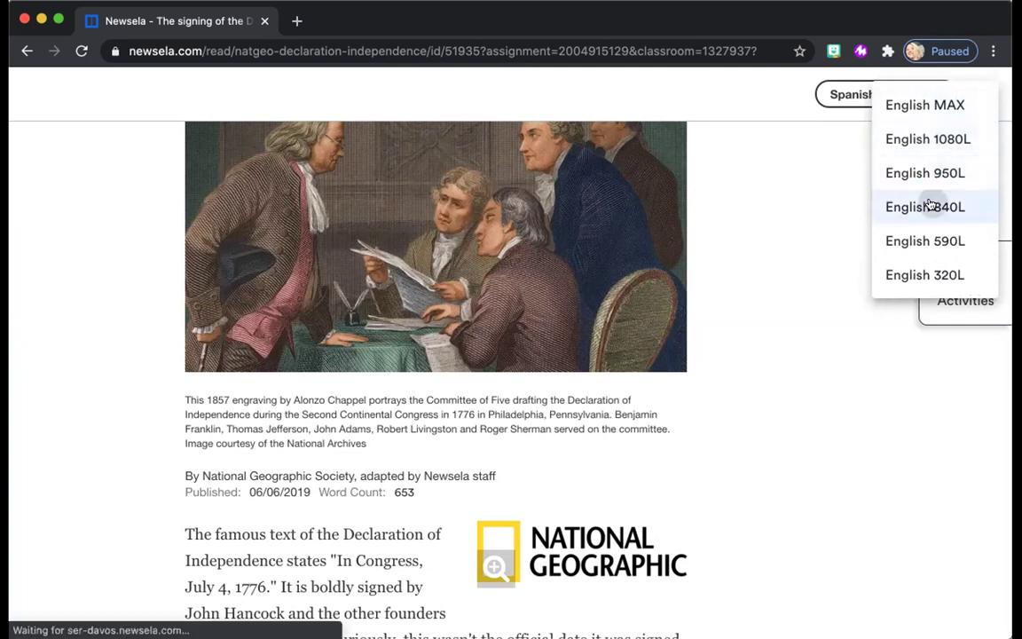
click(919, 95)
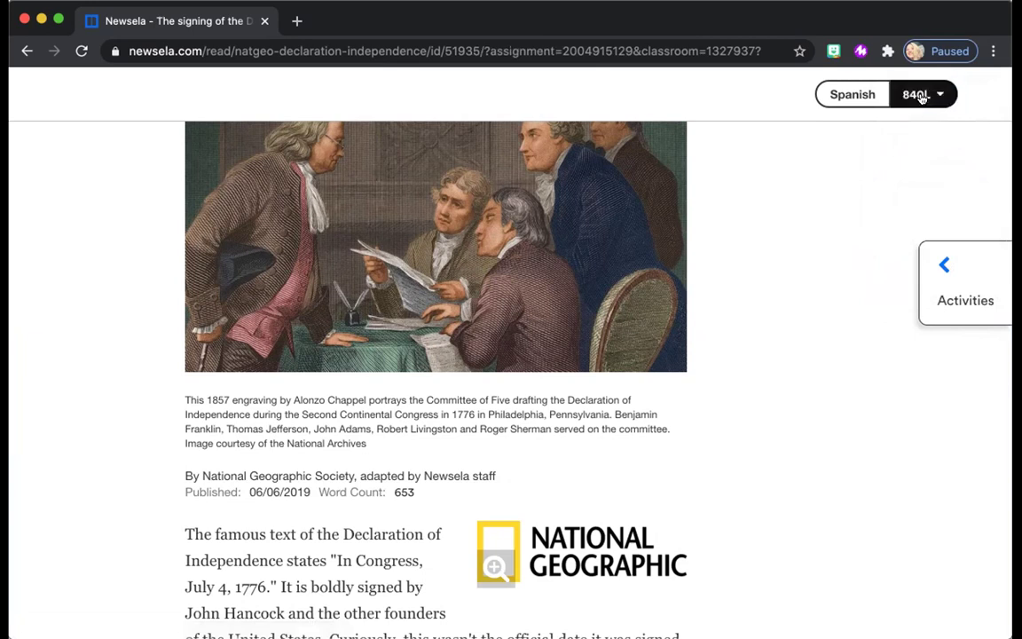
click(914, 240)
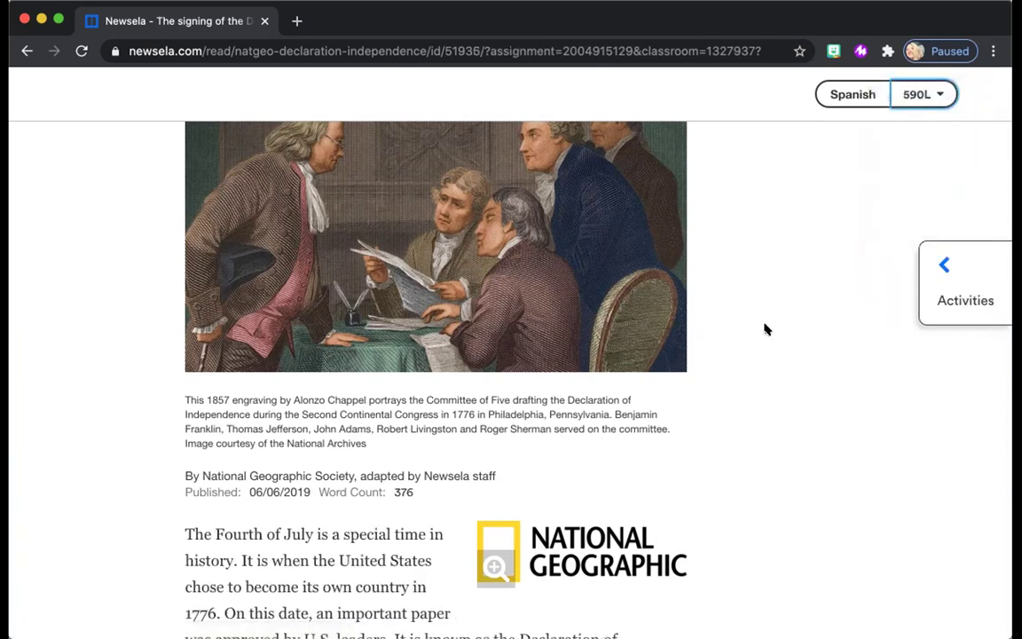
scroll(764, 327, down, 10)
scroll(765, 329, down, 15)
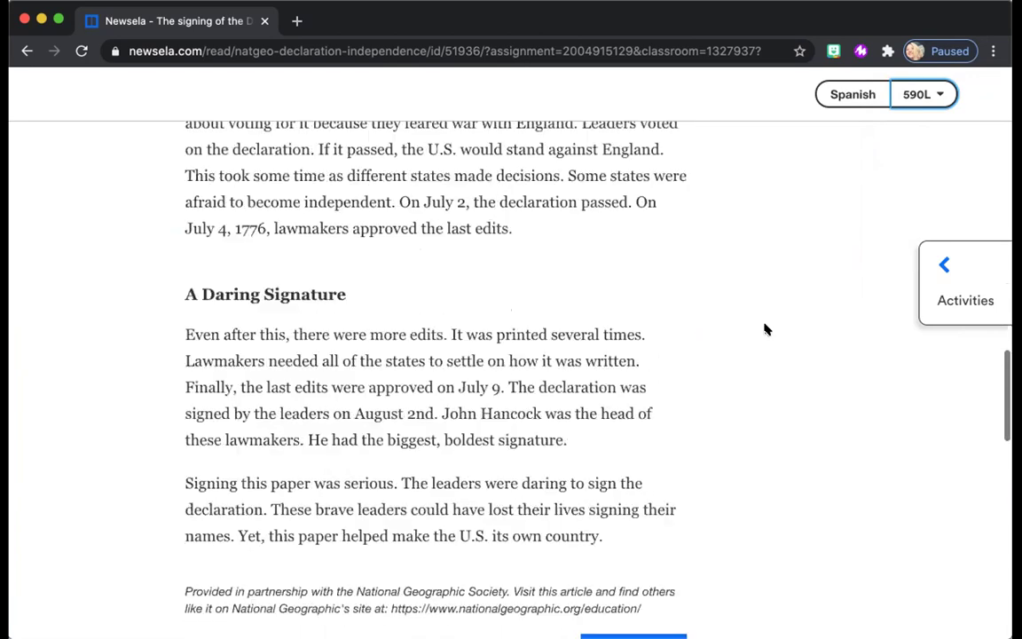
scroll(766, 330, up, 20)
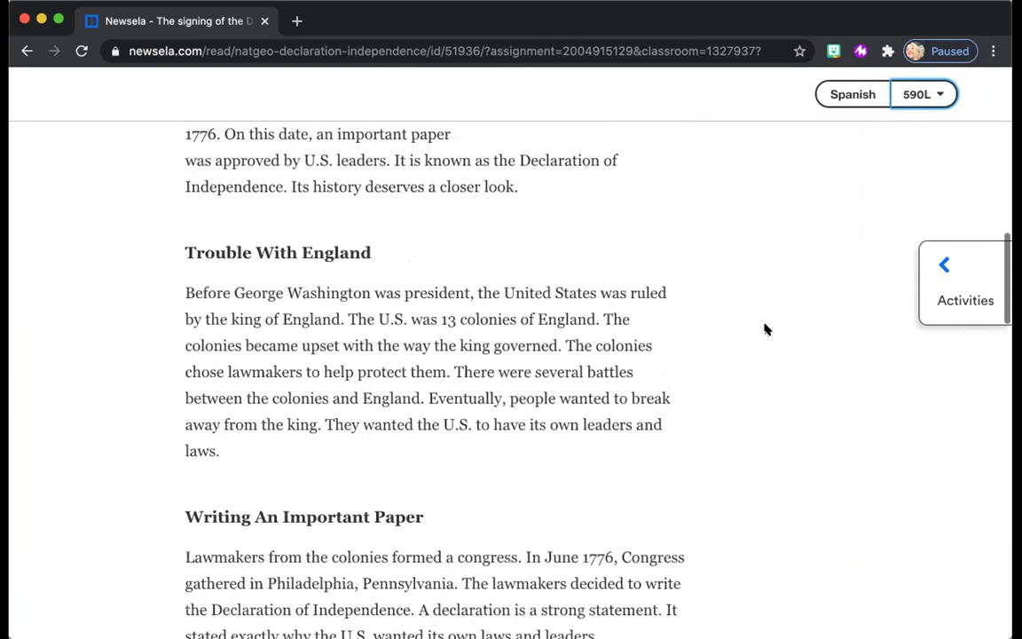
scroll(766, 336, up, 5)
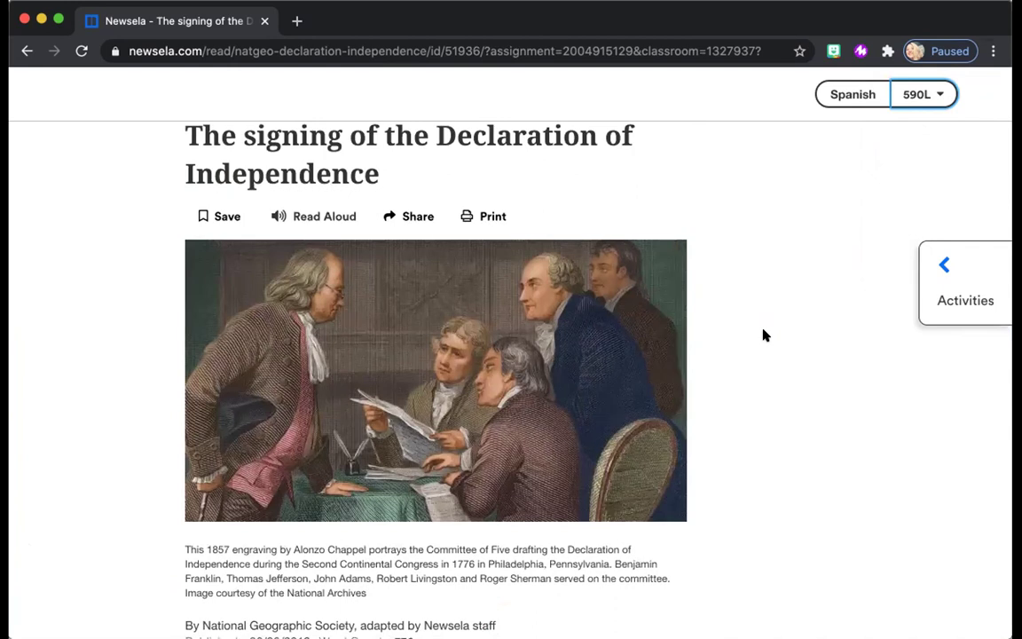
Listen to the start of the article with Read Aloud and exit the playback
click(841, 104)
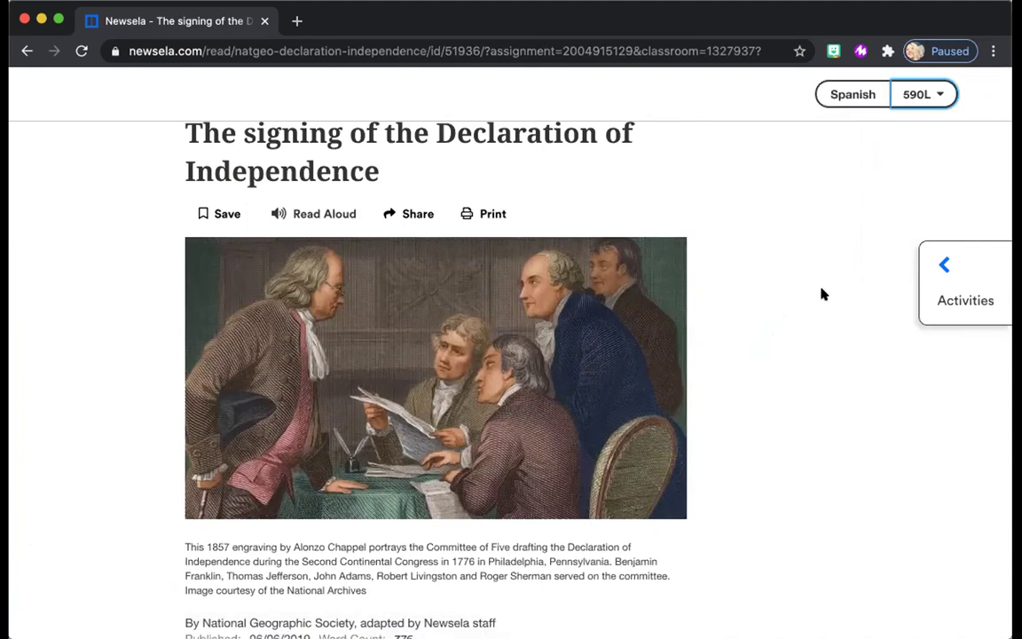
scroll(766, 314, down, 1)
scroll(764, 312, up, 1)
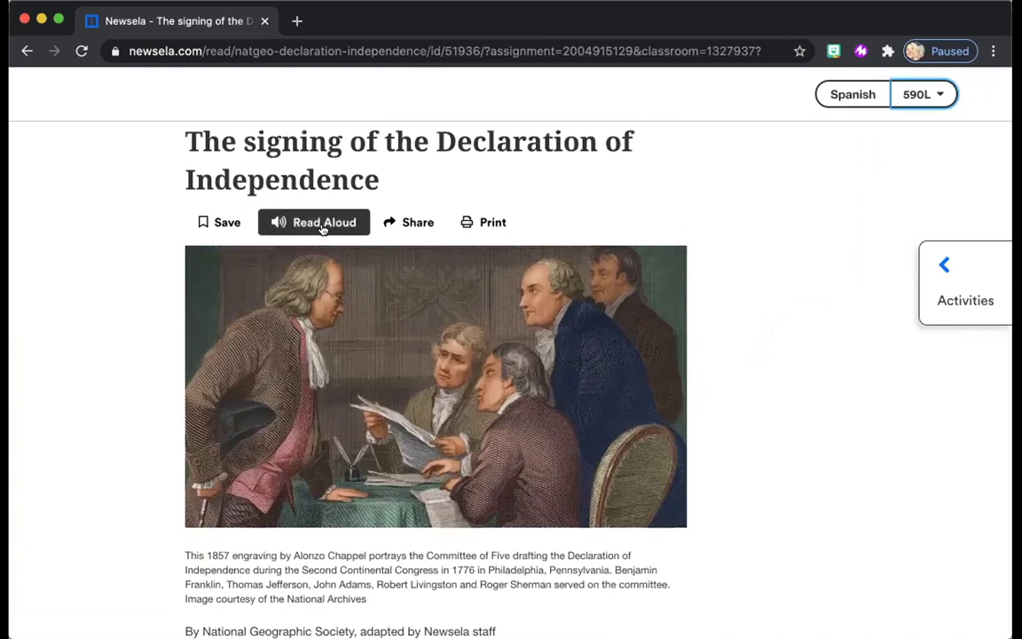
click(323, 223)
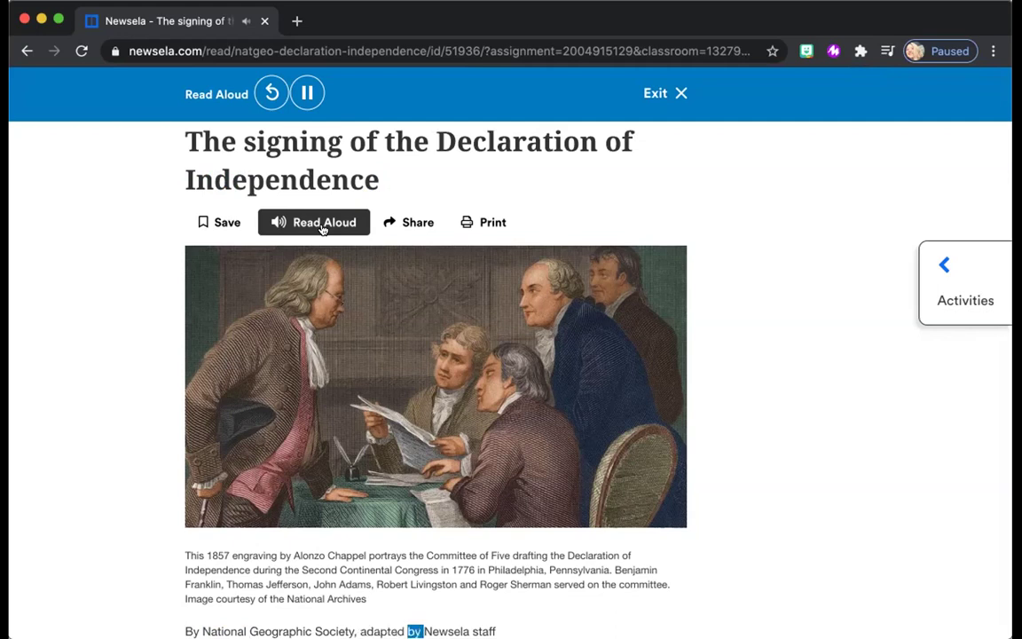
click(321, 228)
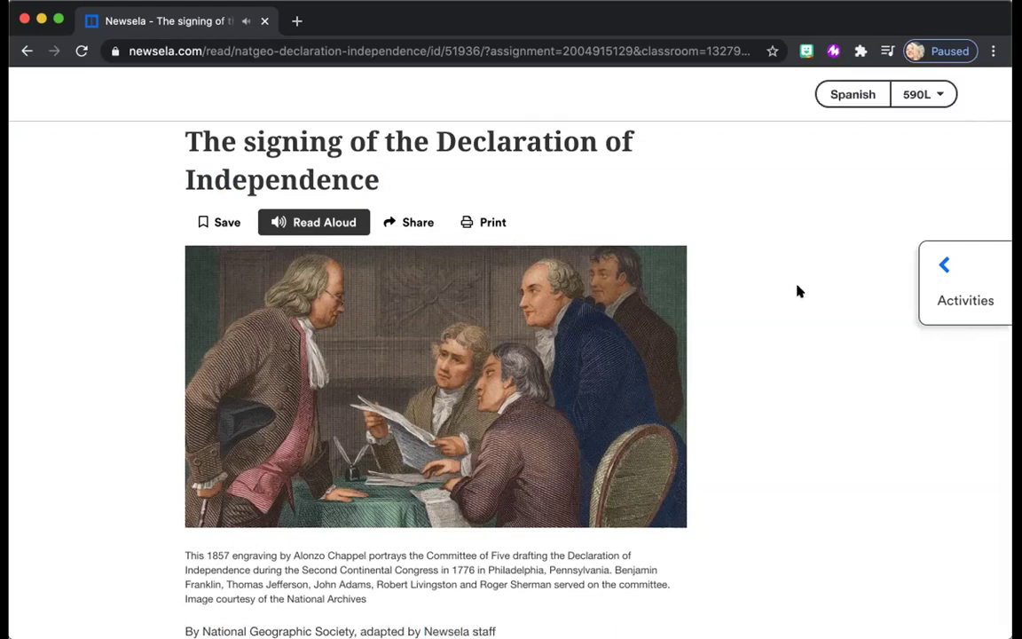
Review the assignment instructions, the article's header image and the opening sections of the 590L version
scroll(869, 465, down, 4)
scroll(870, 464, up, 5)
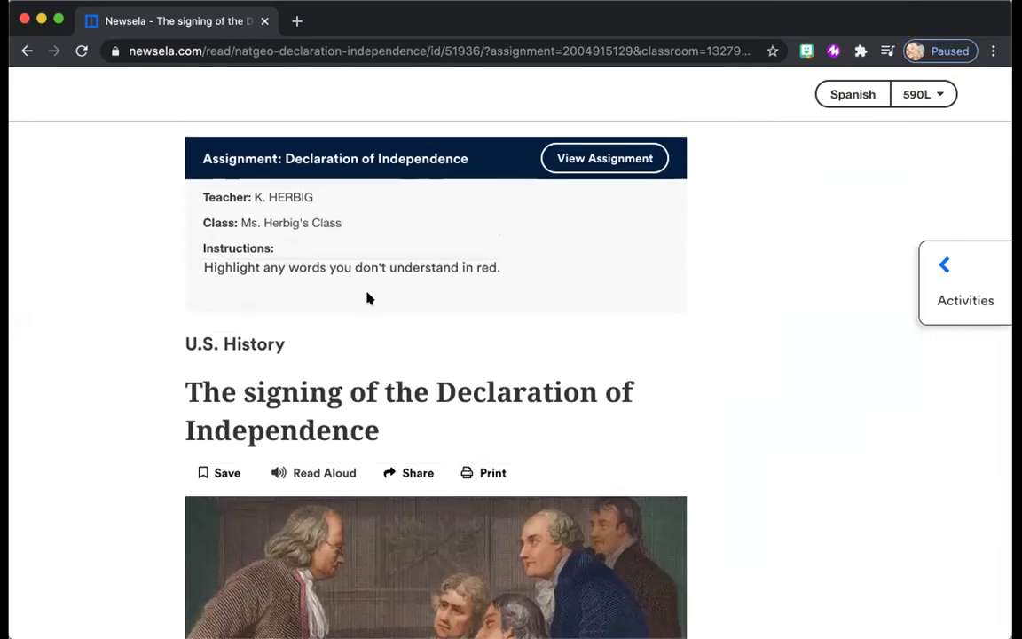
scroll(368, 295, down, 3)
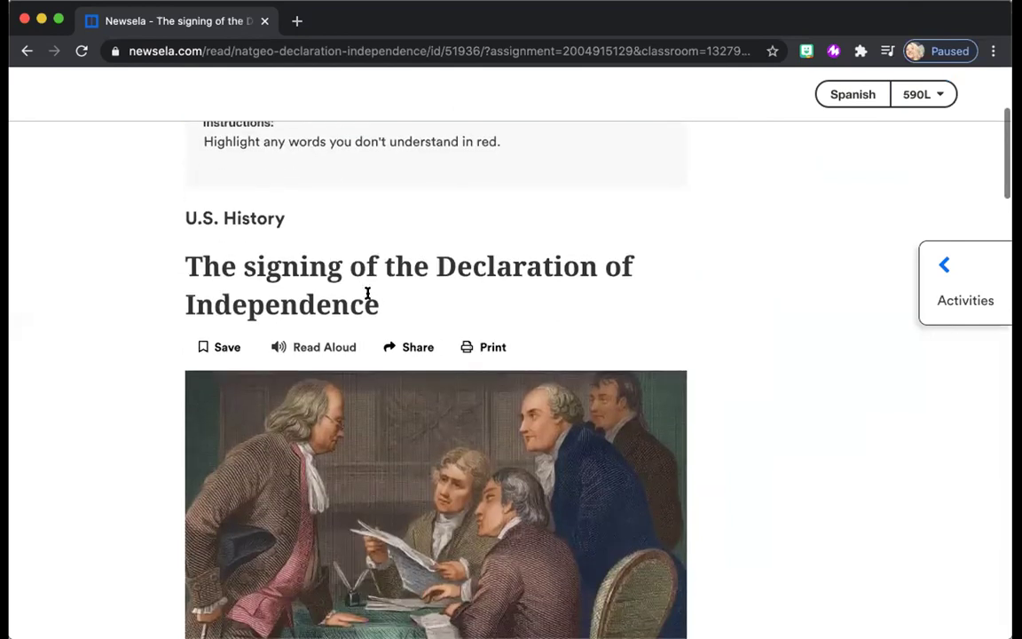
scroll(367, 295, down, 3)
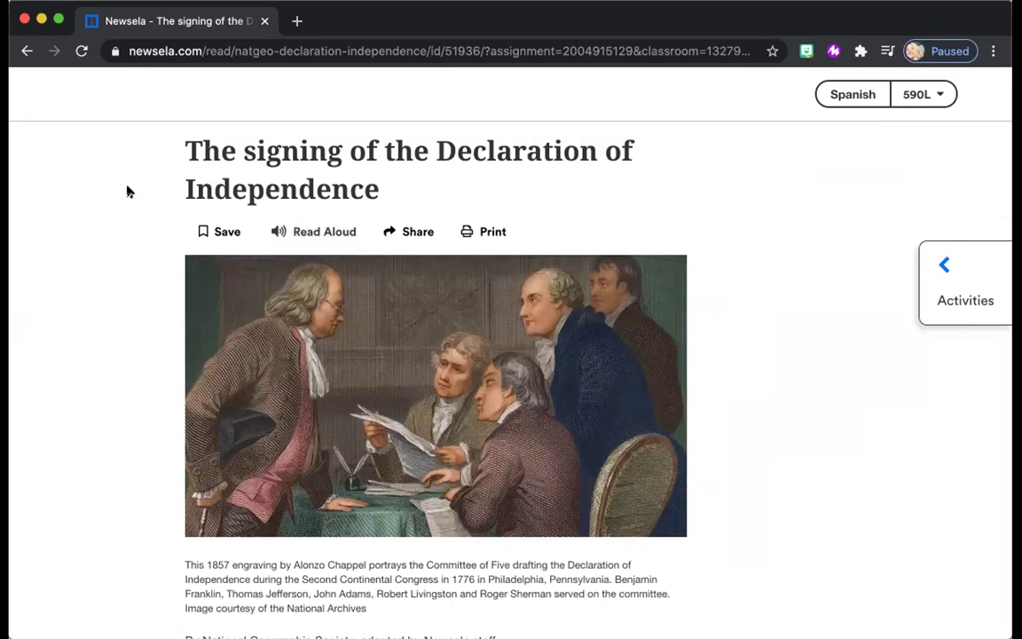
scroll(548, 326, down, 2)
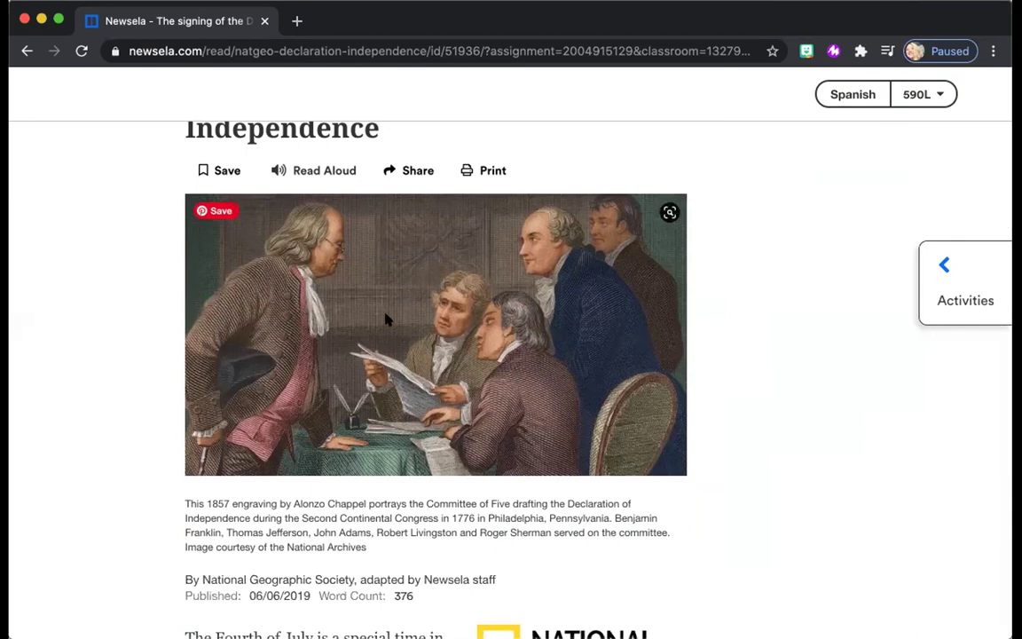
scroll(327, 517, down, 10)
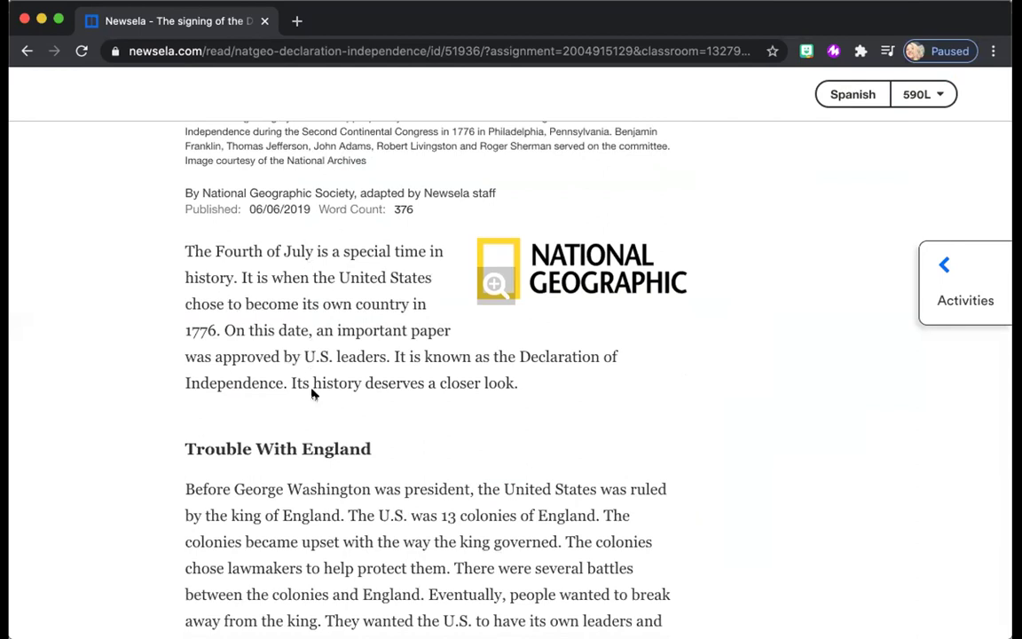
scroll(313, 394, down, 2)
scroll(313, 393, down, 5)
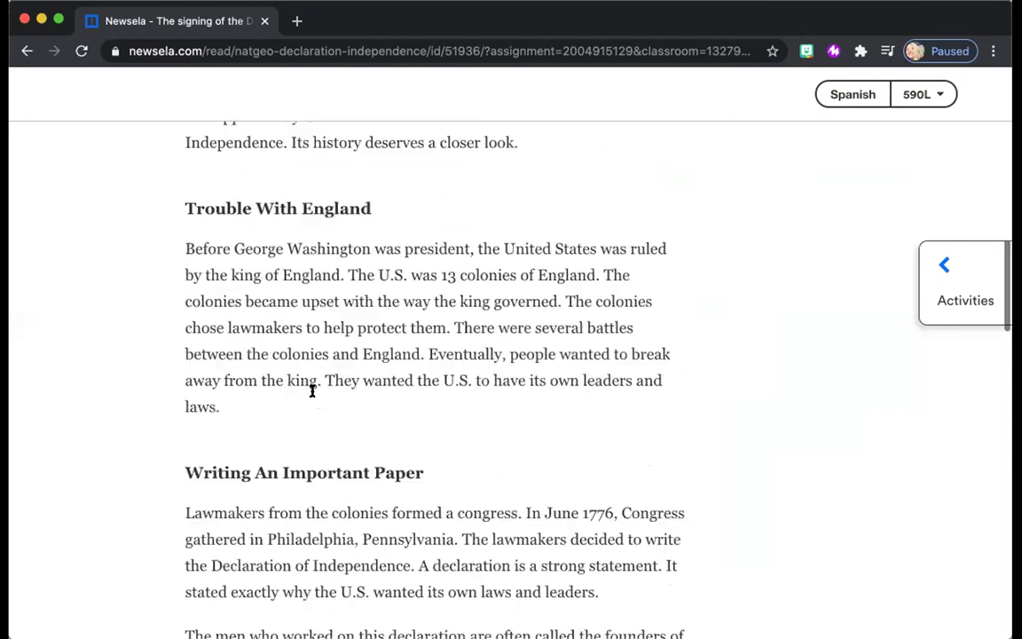
Set the article's reading level back to English 840L
scroll(312, 391, up, 6)
click(921, 94)
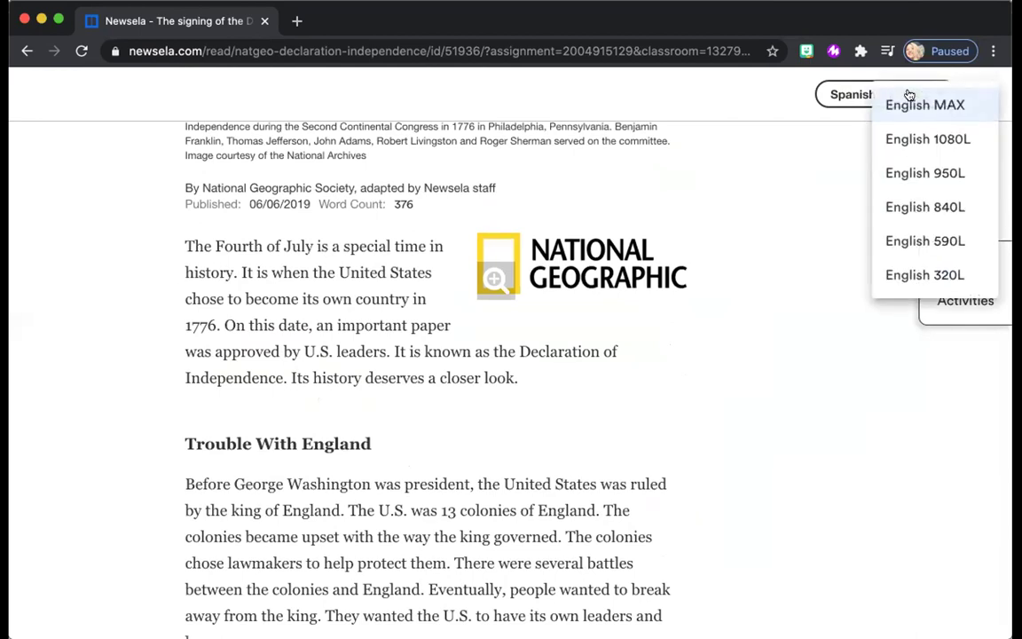
click(907, 208)
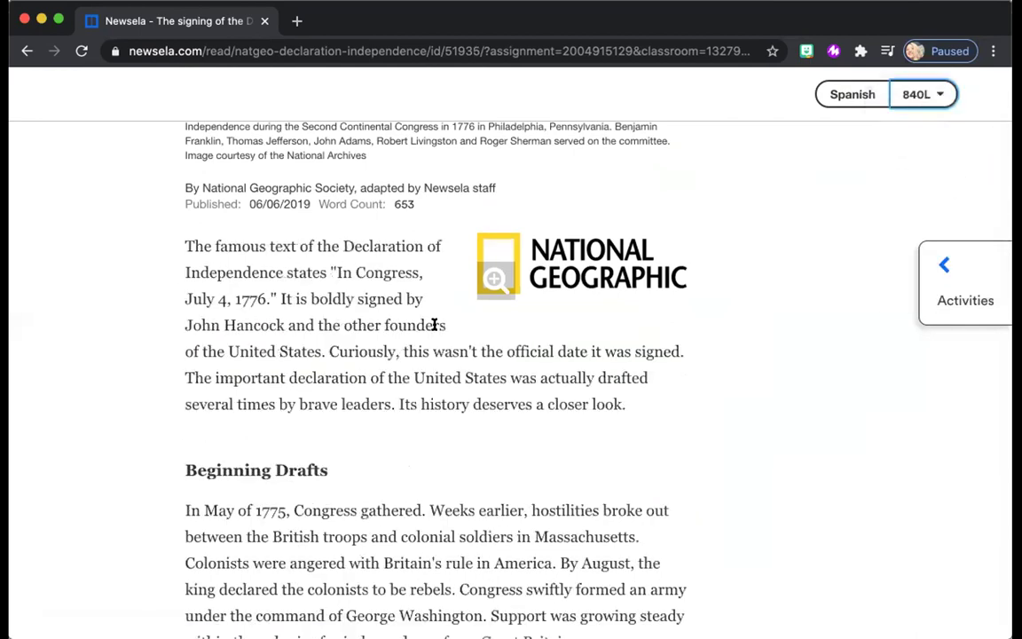
Highlight the word "resolution" in red in the Beginning Drafts paragraph that starts "On June 7, 1776"
scroll(434, 325, up, 9)
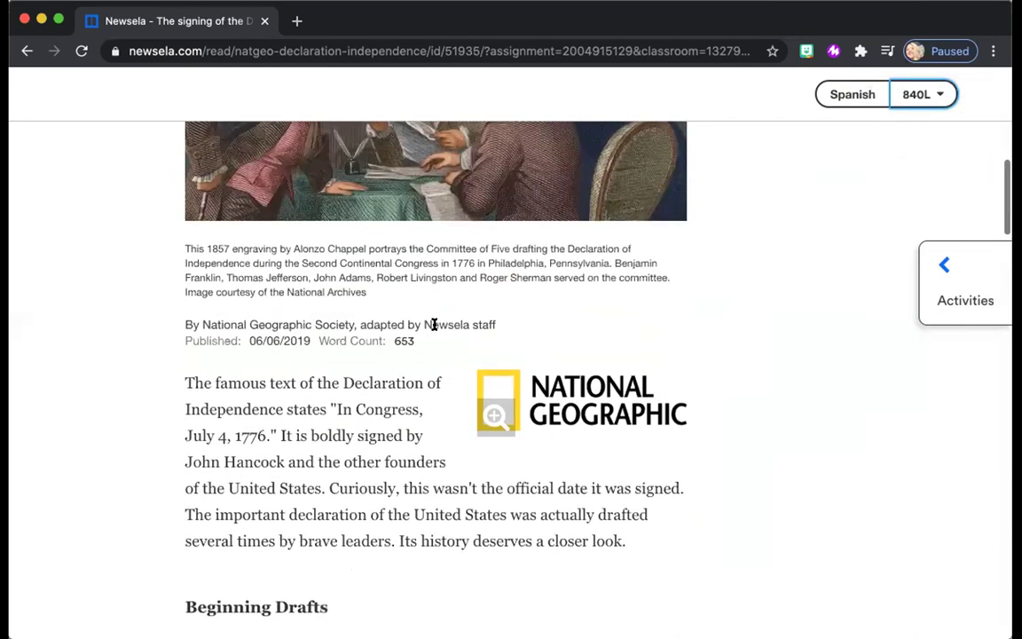
scroll(434, 329, down, 18)
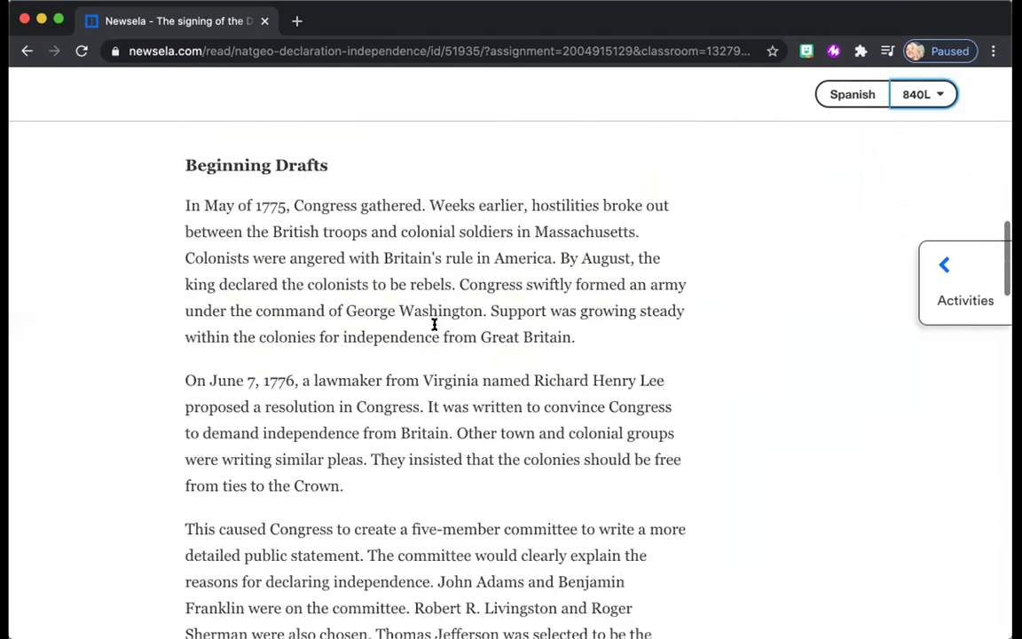
scroll(434, 324, down, 1)
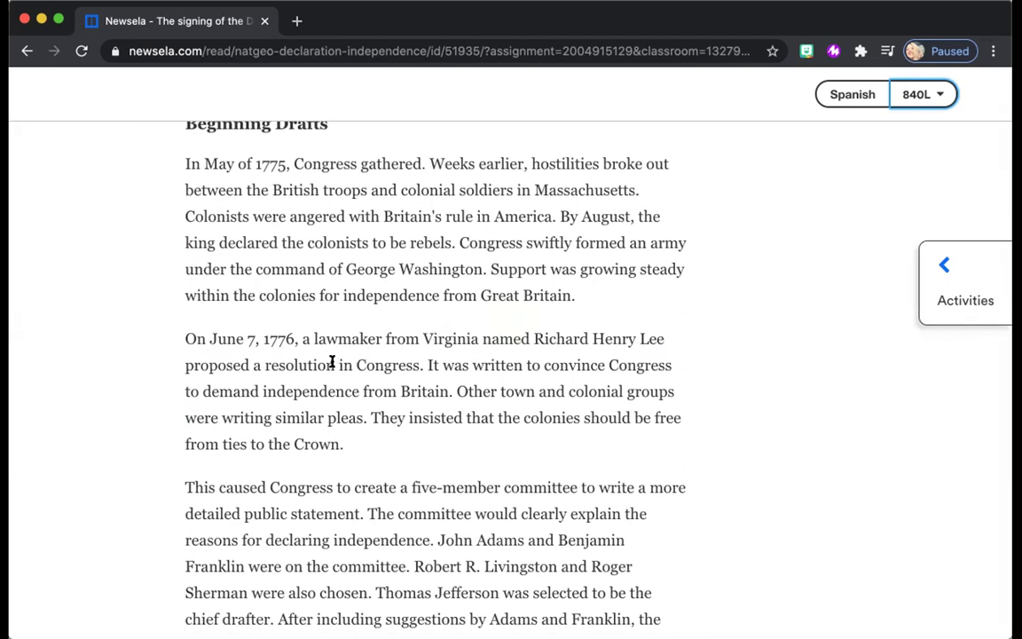
drag(335, 363, 264, 361)
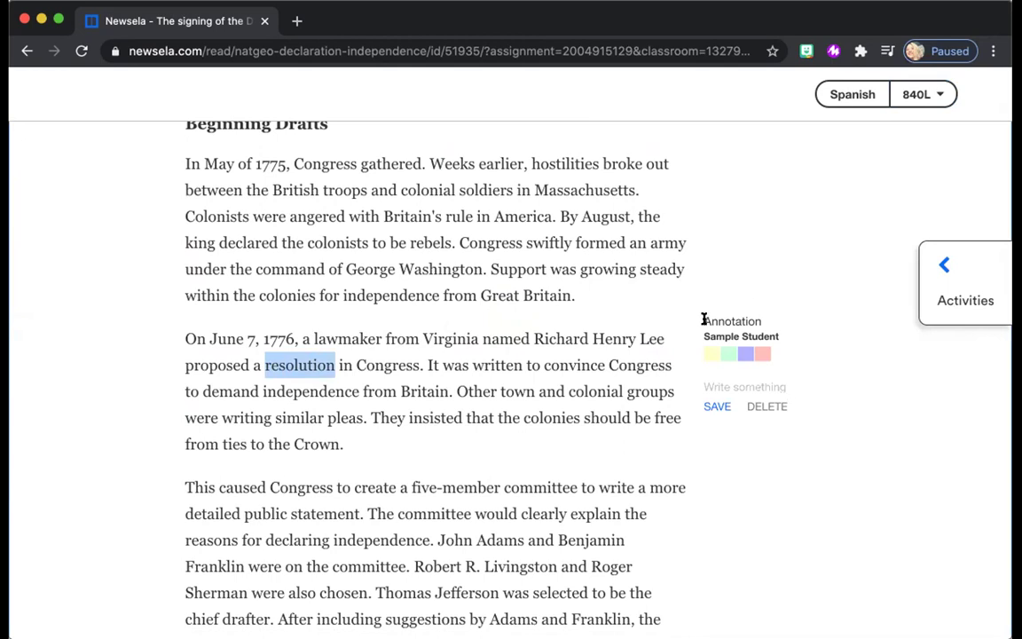
click(761, 356)
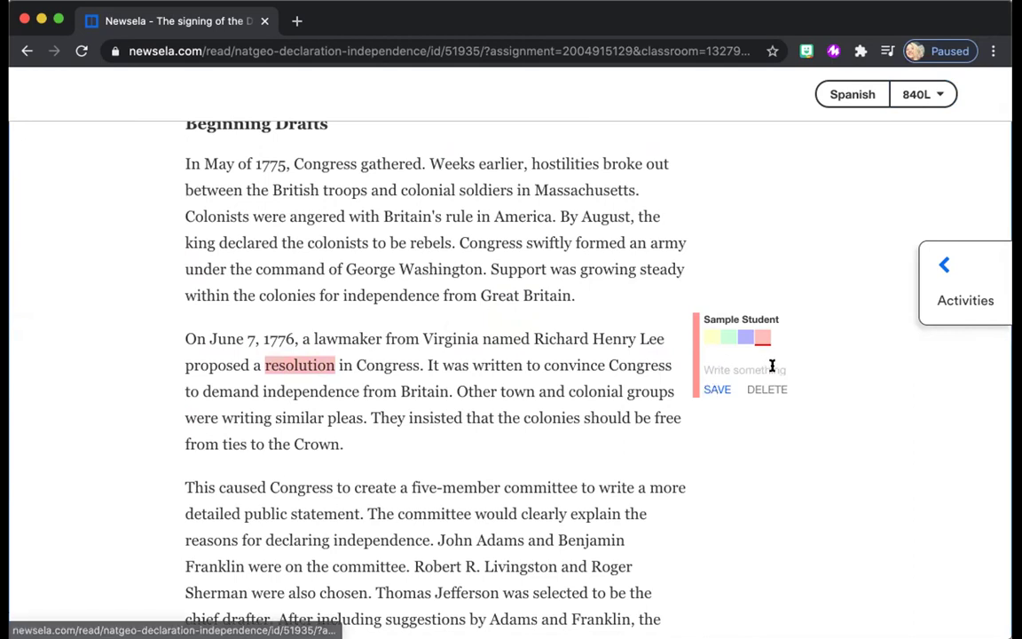
Save the "resolution" highlight without a note and highlight the Beginning Drafts sentence starting "Support was growing steady" in green
click(717, 391)
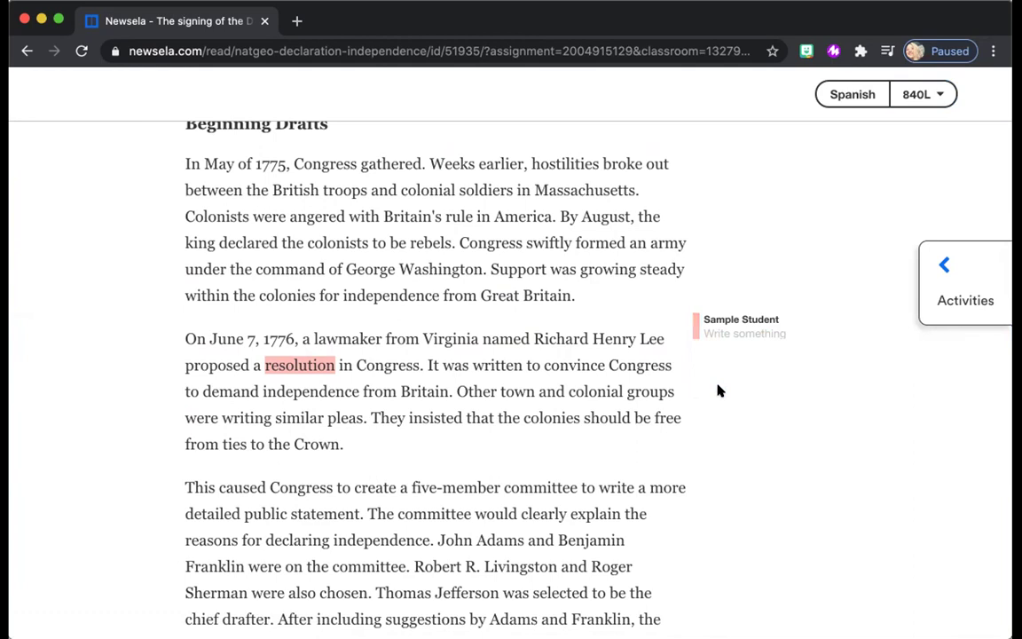
scroll(719, 390, up, 1)
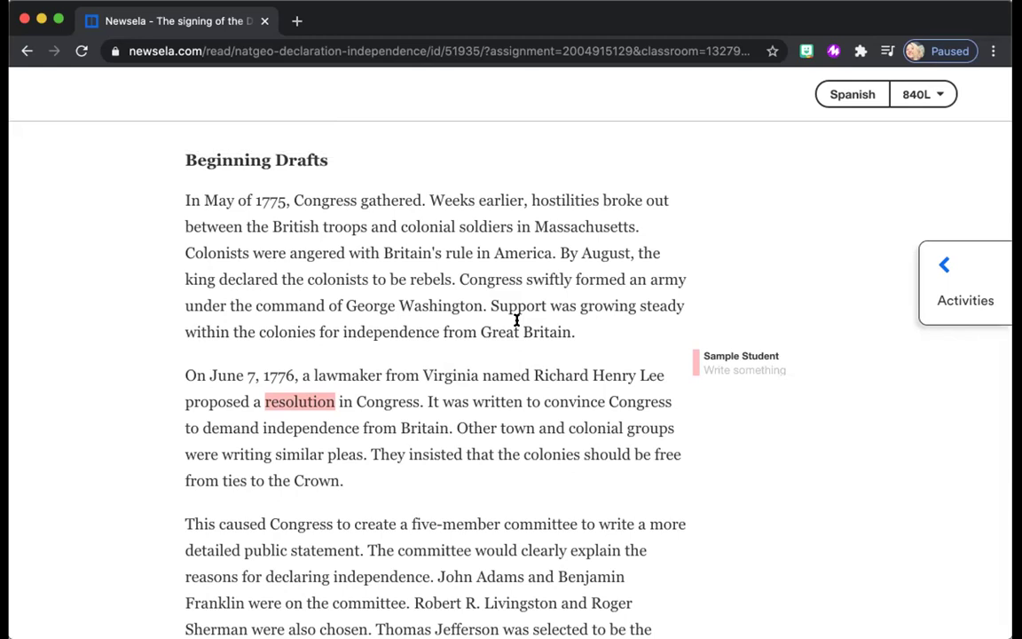
scroll(529, 296, down, 1)
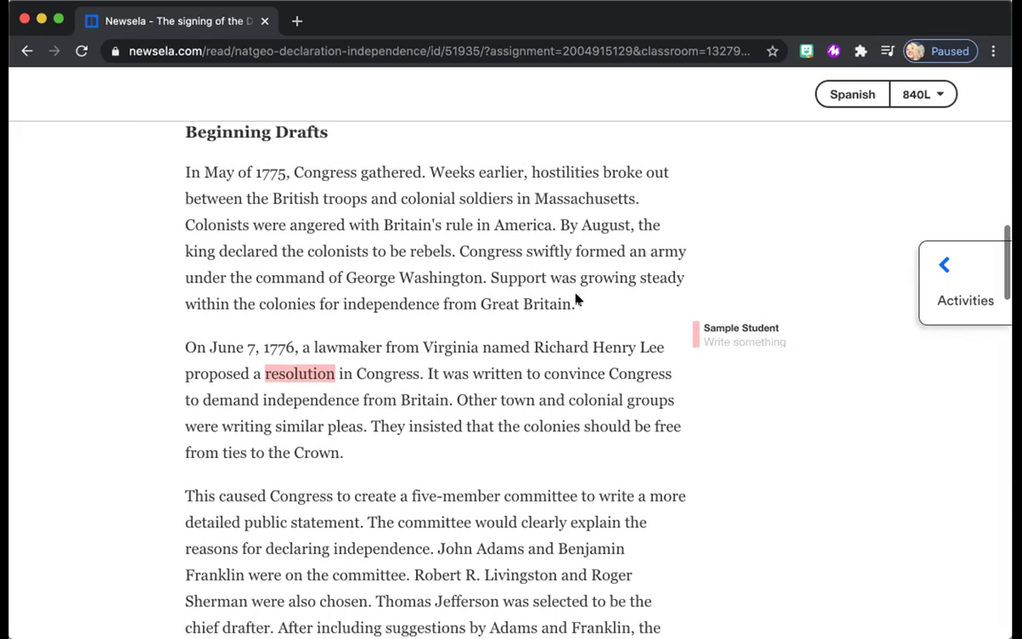
drag(577, 304, 491, 291)
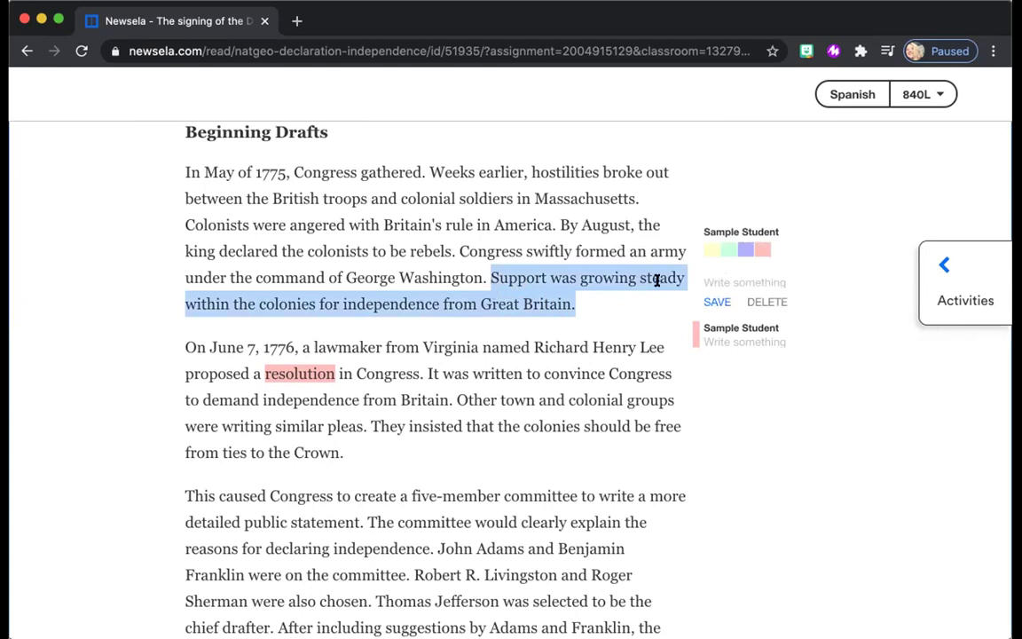
click(728, 252)
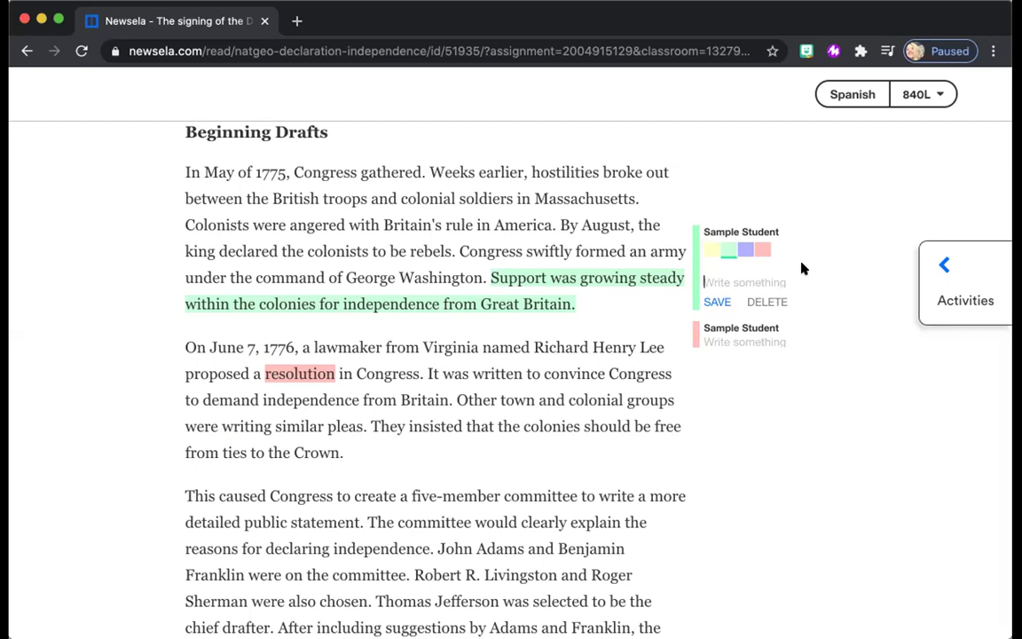
Attach the note "This must have caused a lot of uproar!" to the green highlight
text(This must have caus)
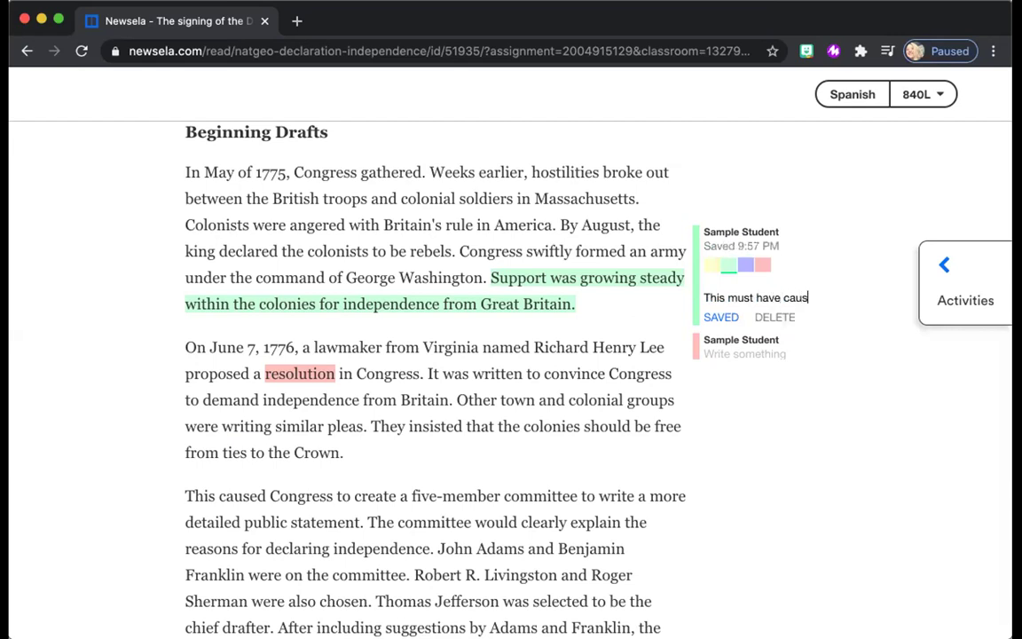
text(ed a lot of uproar!)
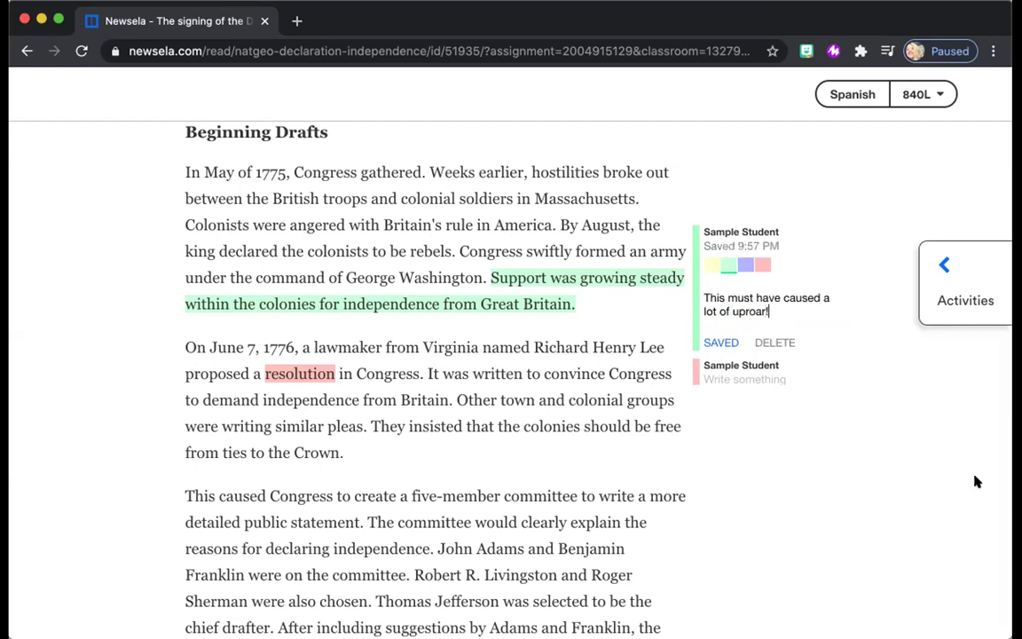
click(913, 475)
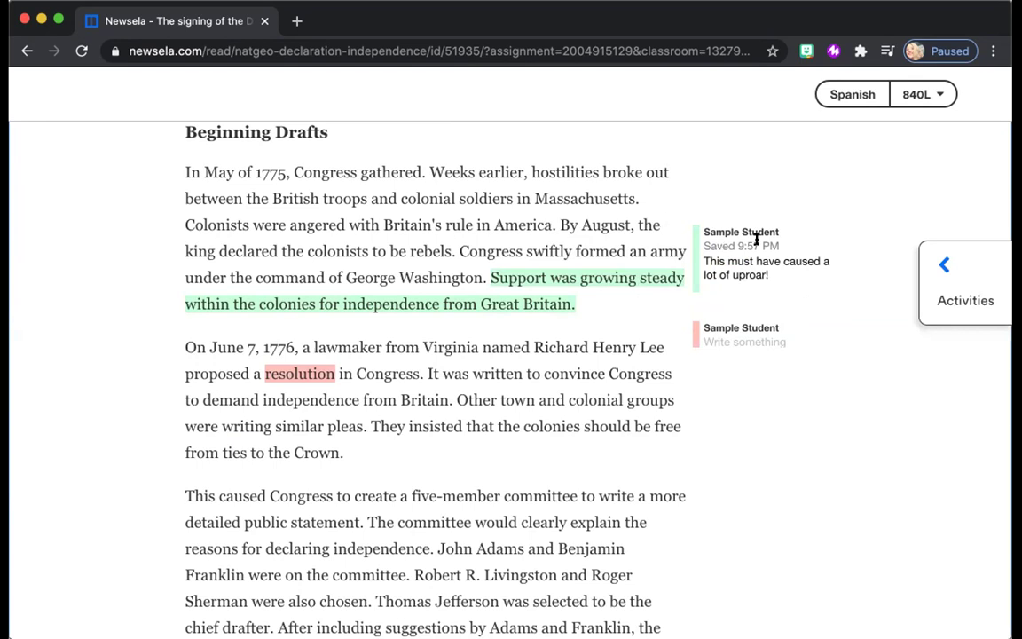
Reopen the green highlight's note for editing and close it without changing the text
click(732, 274)
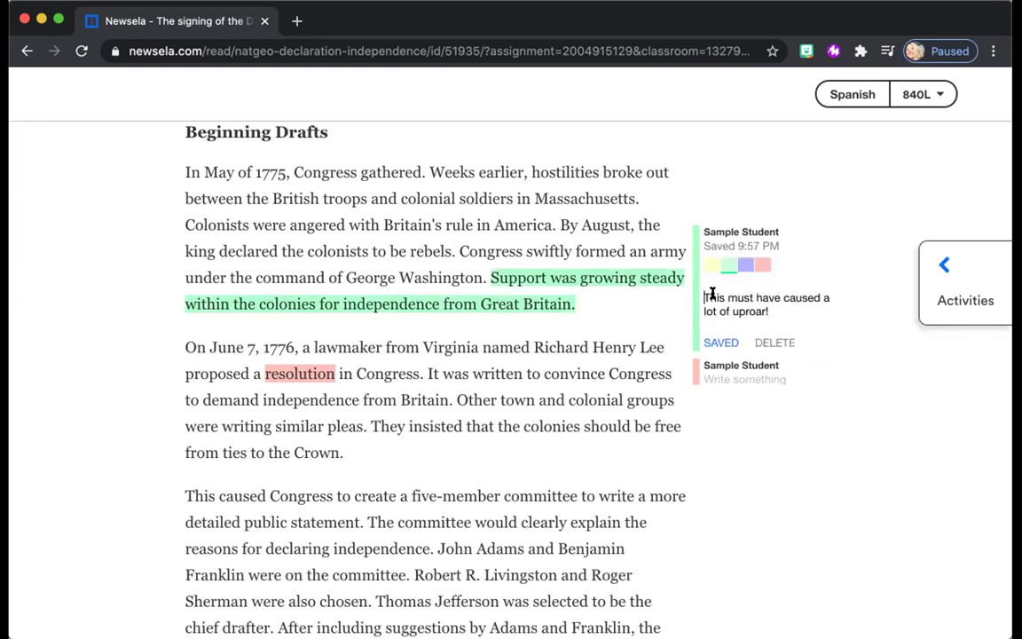
click(787, 312)
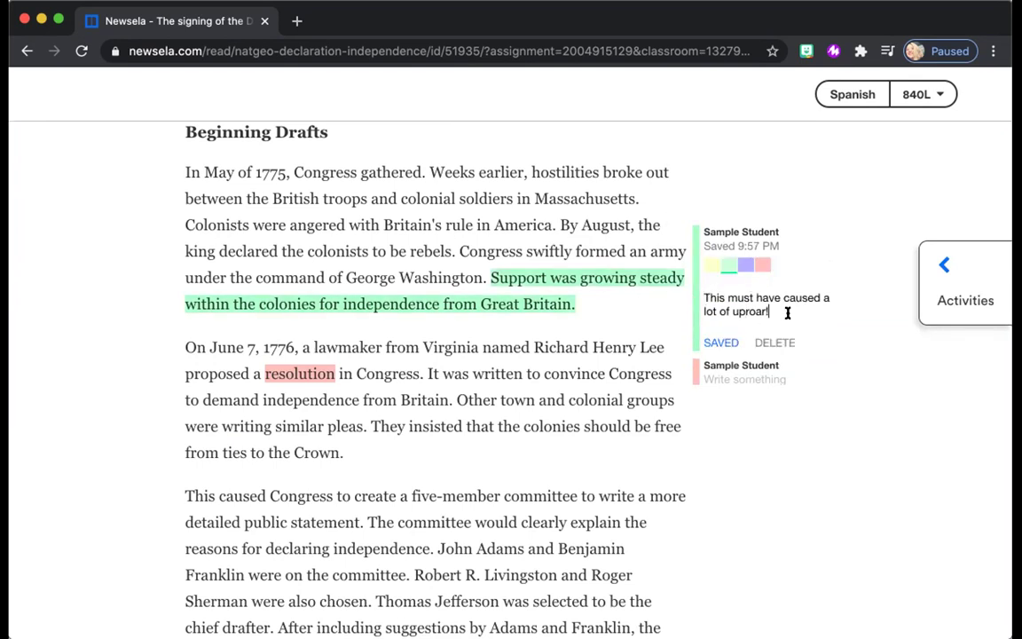
click(844, 359)
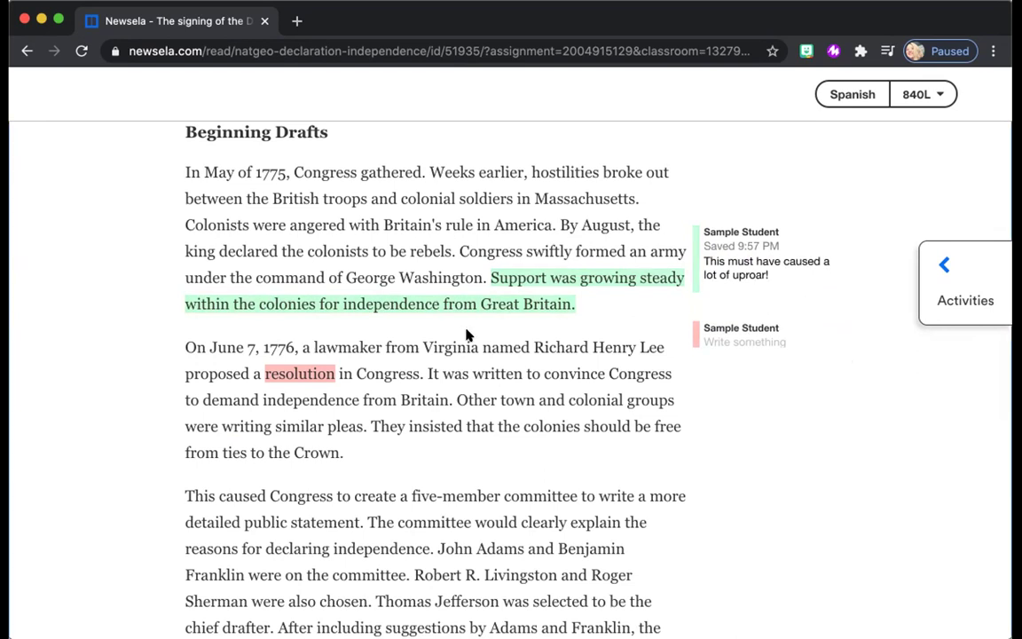
Highlight the word "declaration" in red in the phrase "signed the declaration on August 2" under Signing The Declaration
scroll(577, 422, down, 3)
scroll(576, 422, down, 4)
scroll(575, 422, down, 5)
scroll(575, 365, down, 14)
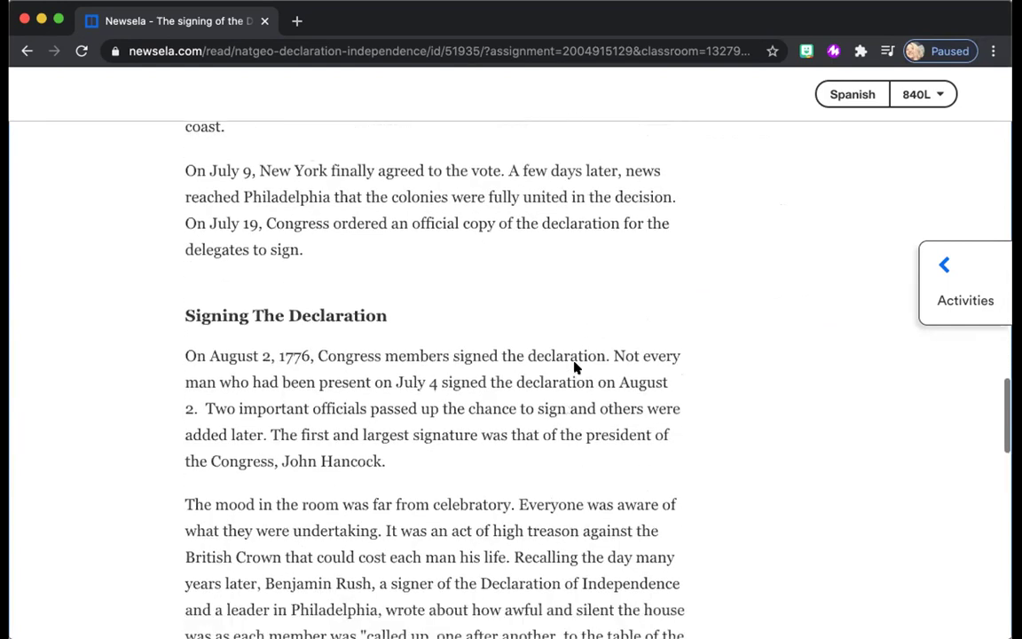
scroll(575, 362, up, 10)
scroll(575, 365, up, 7)
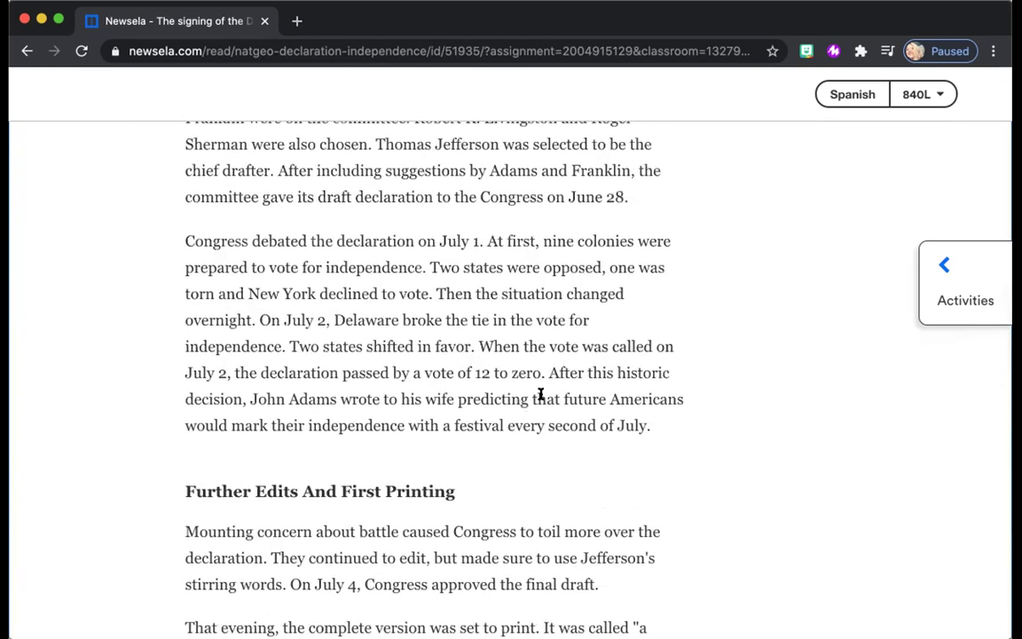
scroll(541, 394, down, 5)
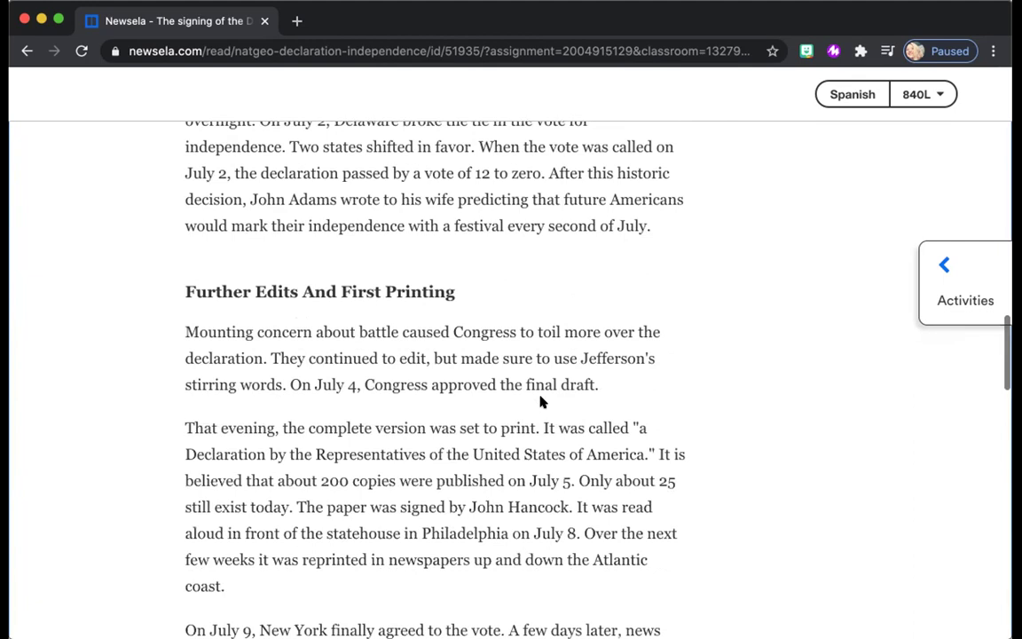
scroll(541, 402, down, 3)
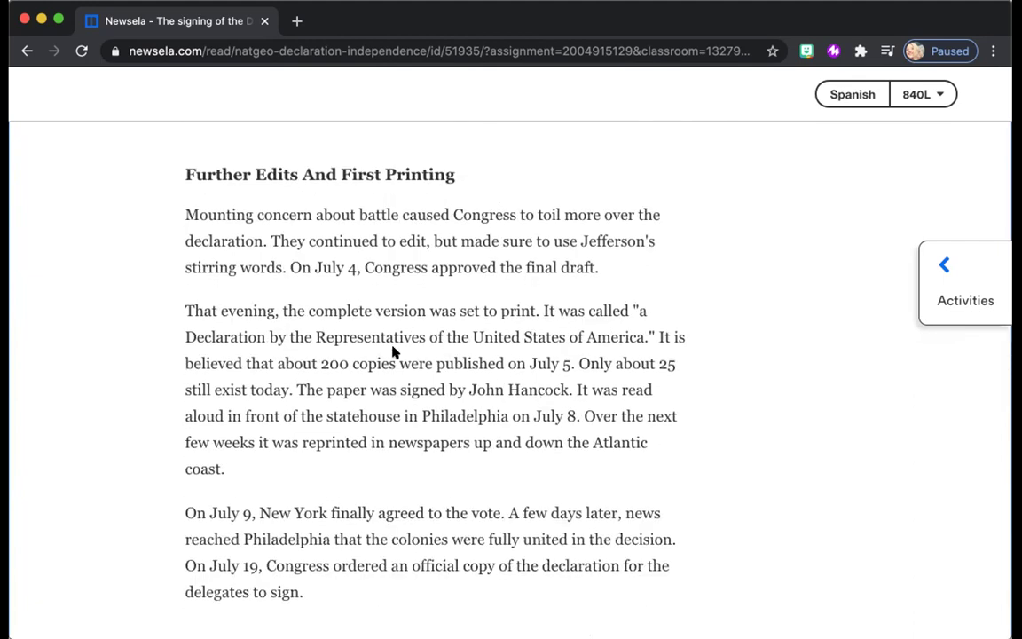
scroll(529, 475, down, 5)
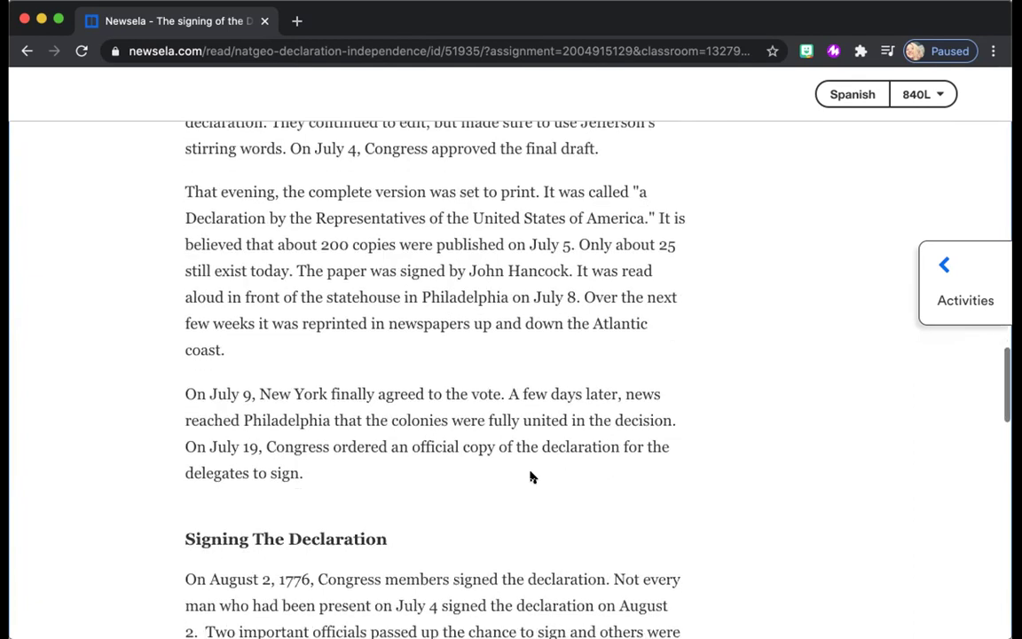
scroll(532, 470, down, 1)
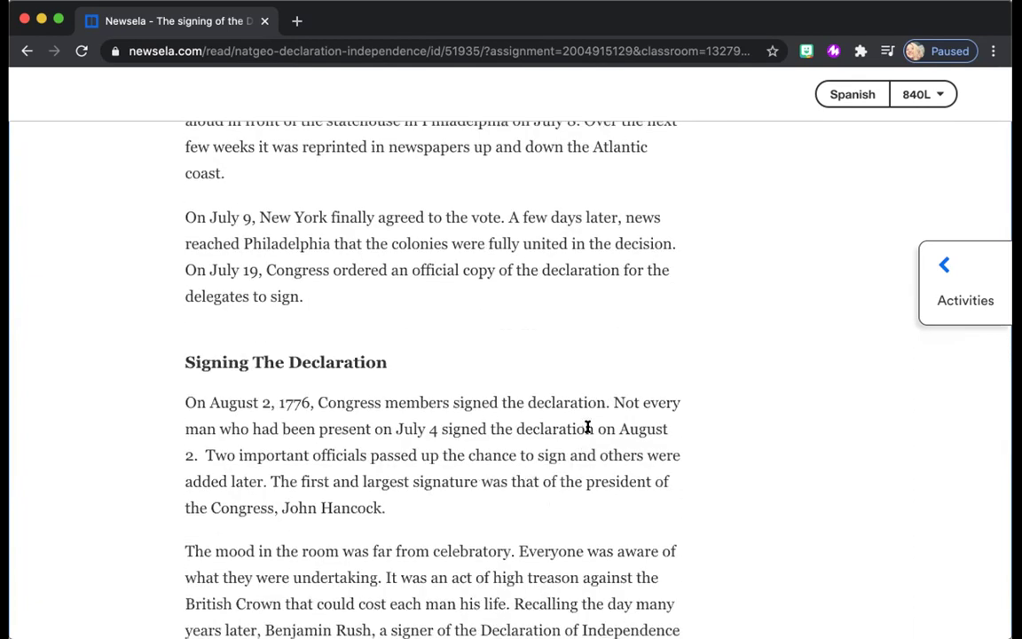
drag(588, 423, 518, 424)
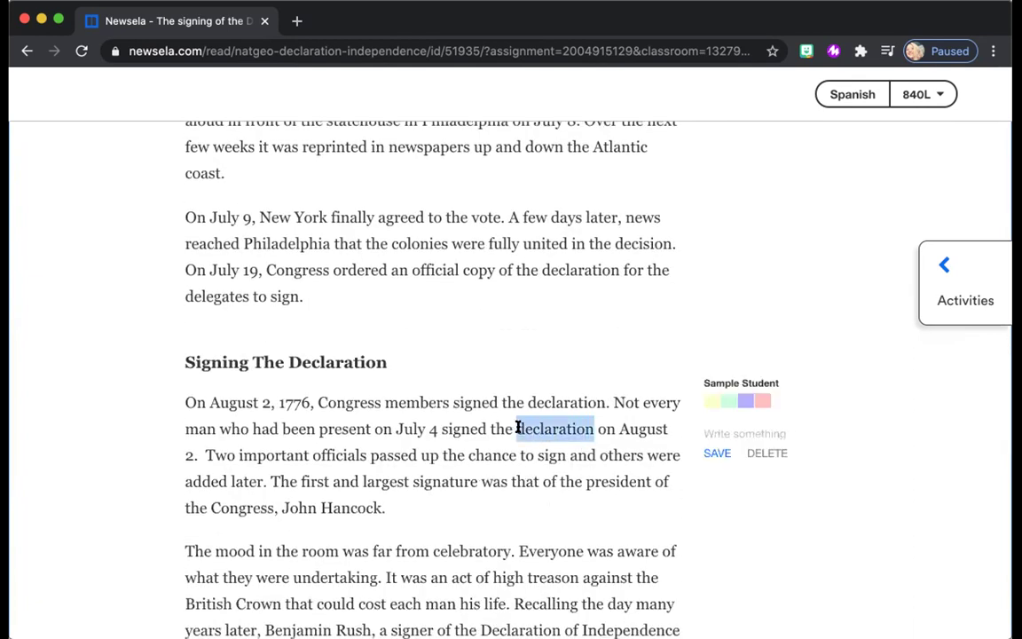
click(760, 403)
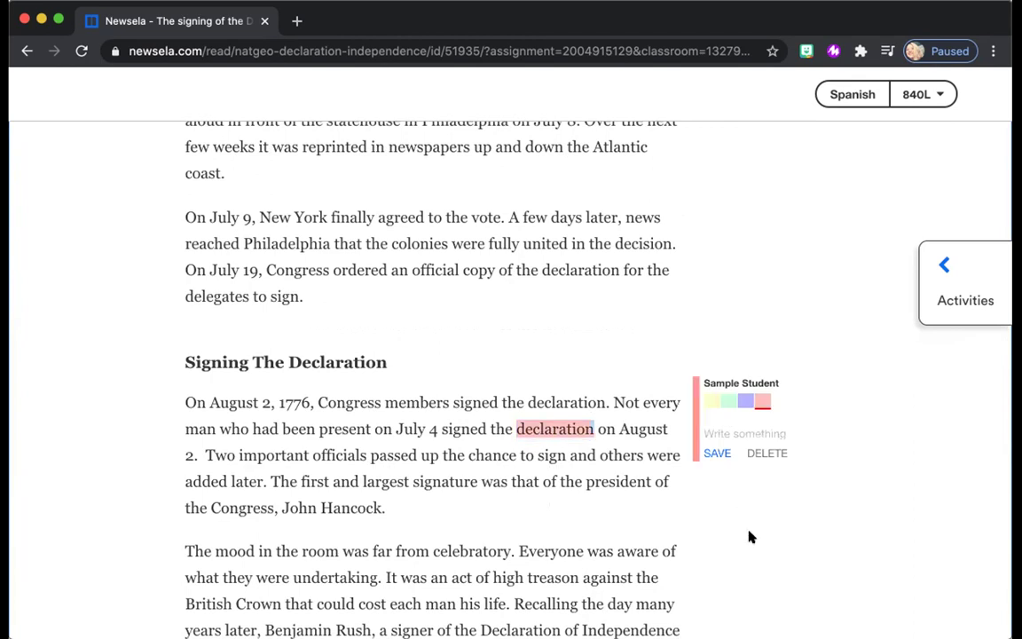
click(750, 537)
Review the whole 840L article with its highlights and note, from the introduction through the end of Signing The Declaration
scroll(733, 512, down, 5)
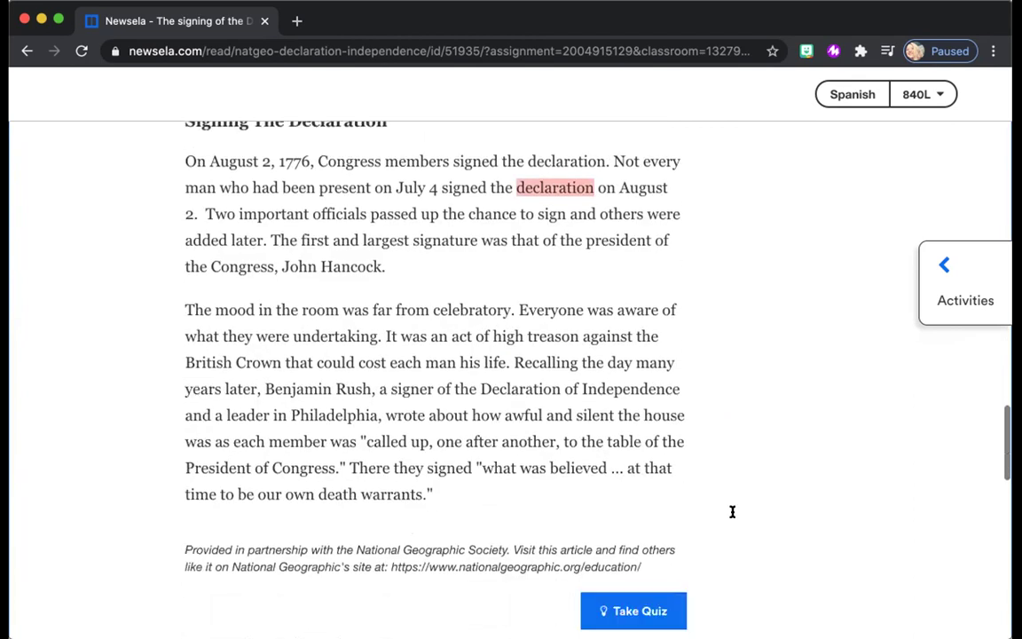
scroll(610, 430, up, 10)
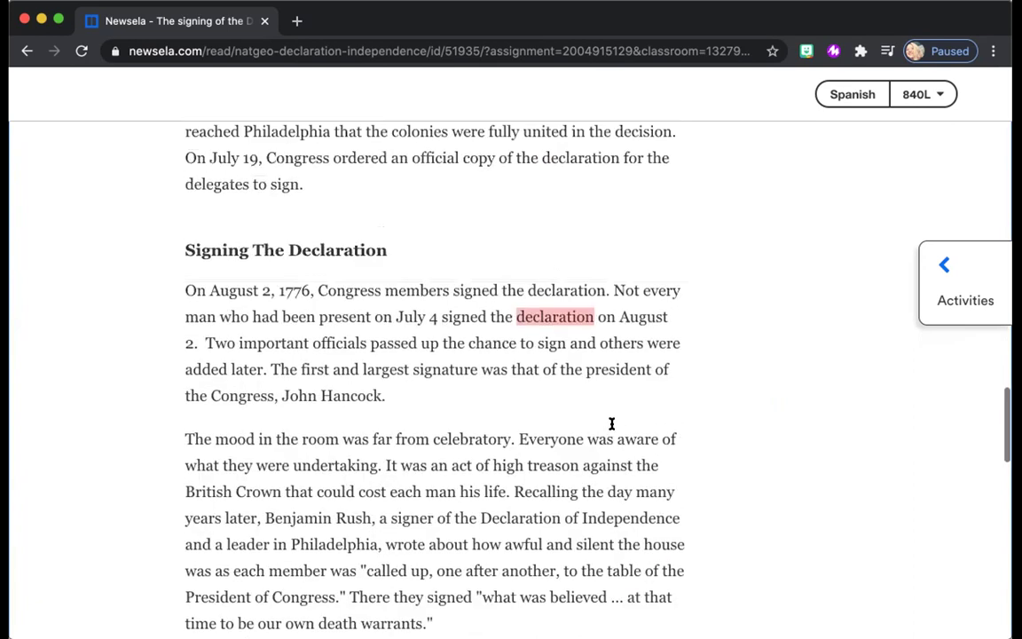
scroll(610, 430, up, 12)
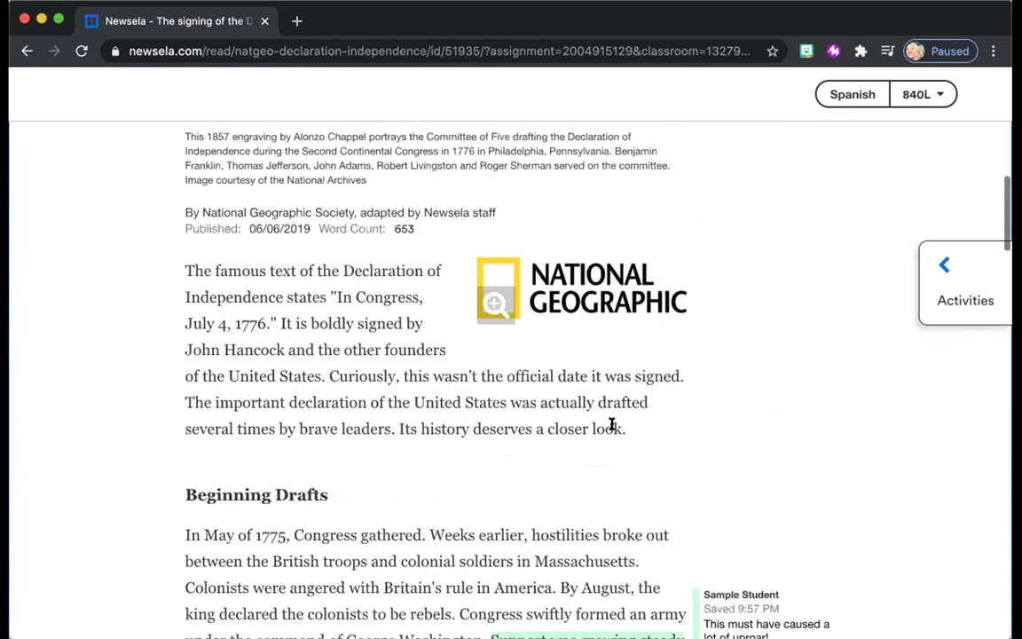
scroll(611, 430, down, 4)
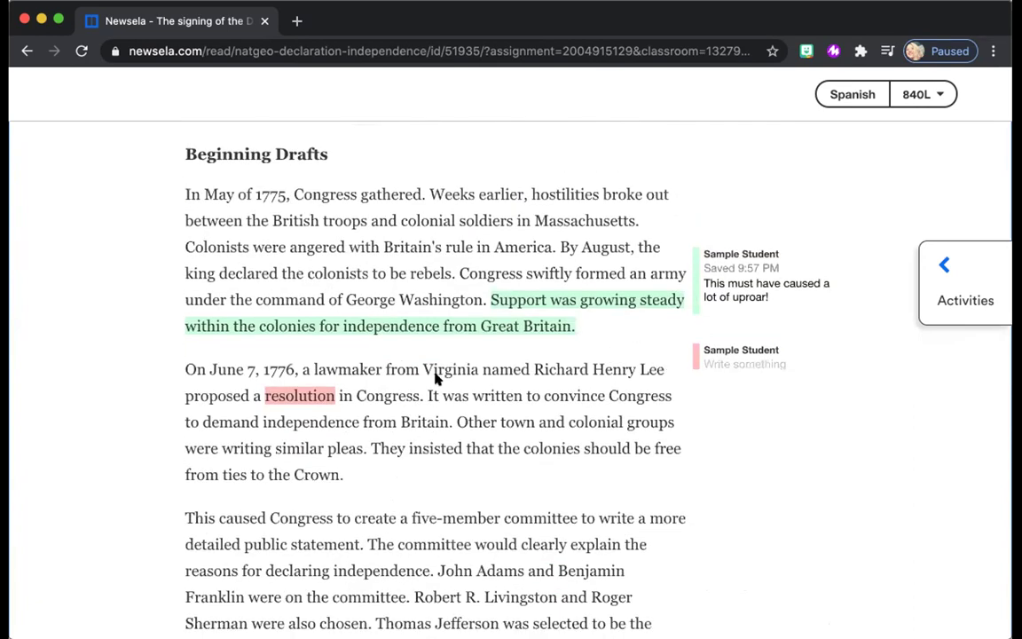
scroll(439, 379, down, 10)
scroll(435, 379, down, 10)
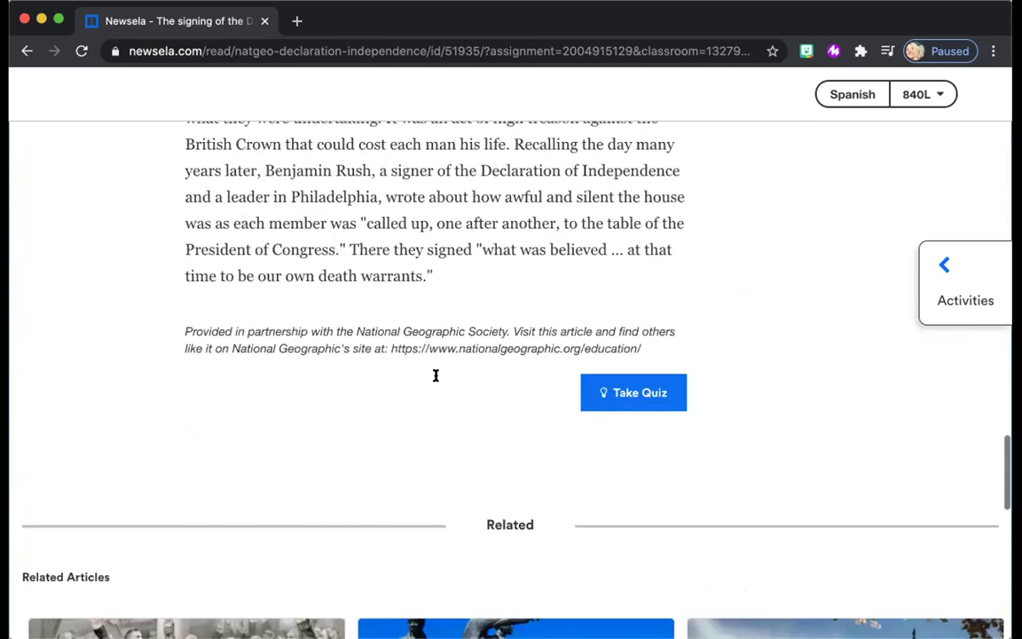
scroll(434, 373, up, 15)
scroll(435, 376, up, 10)
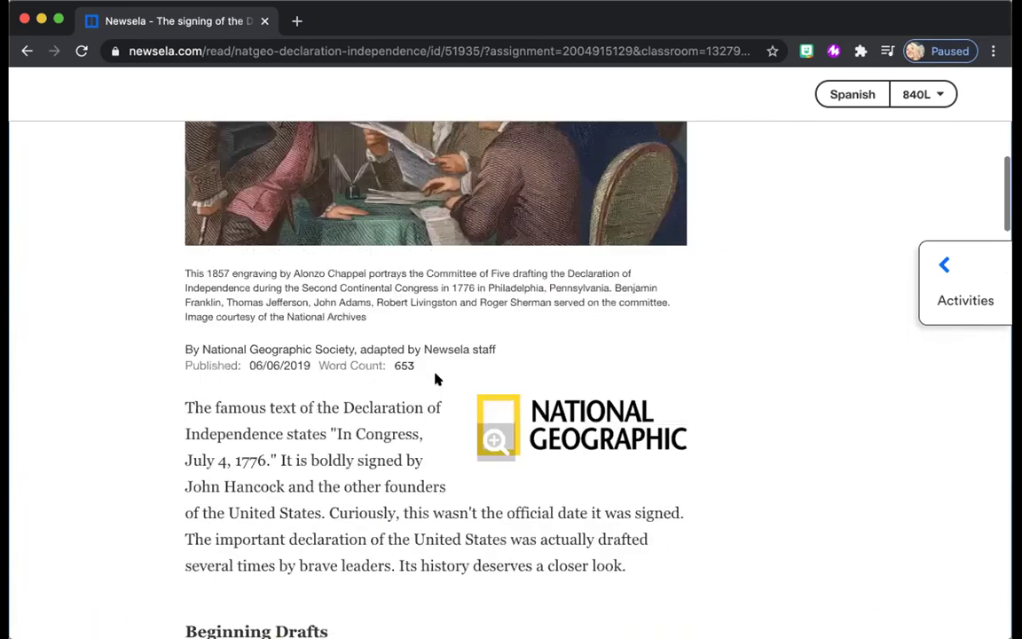
Open the article's reading comprehension quiz from its activities
scroll(436, 379, down, 20)
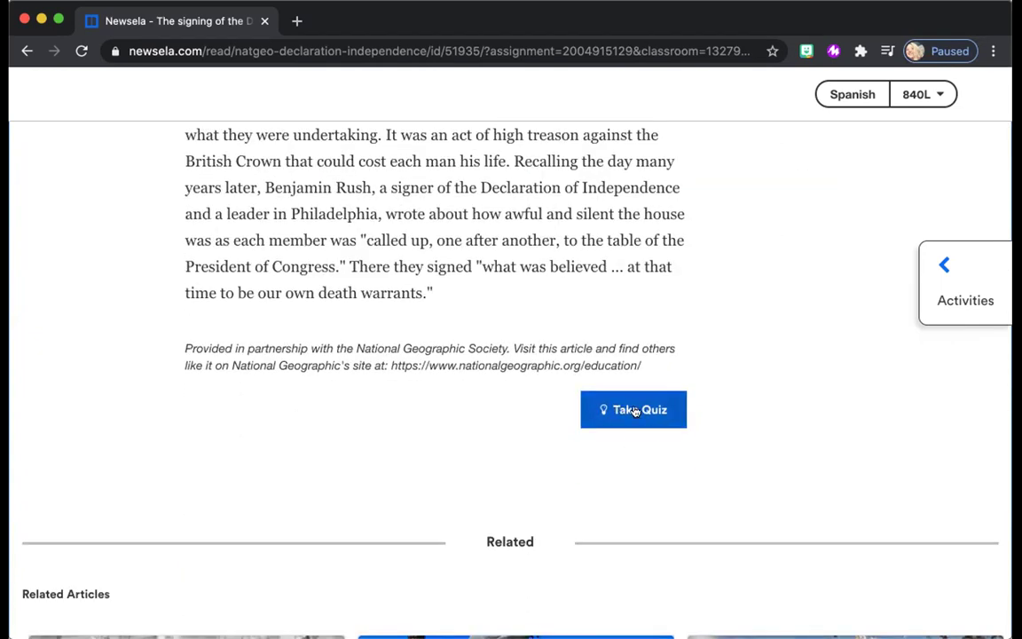
click(950, 272)
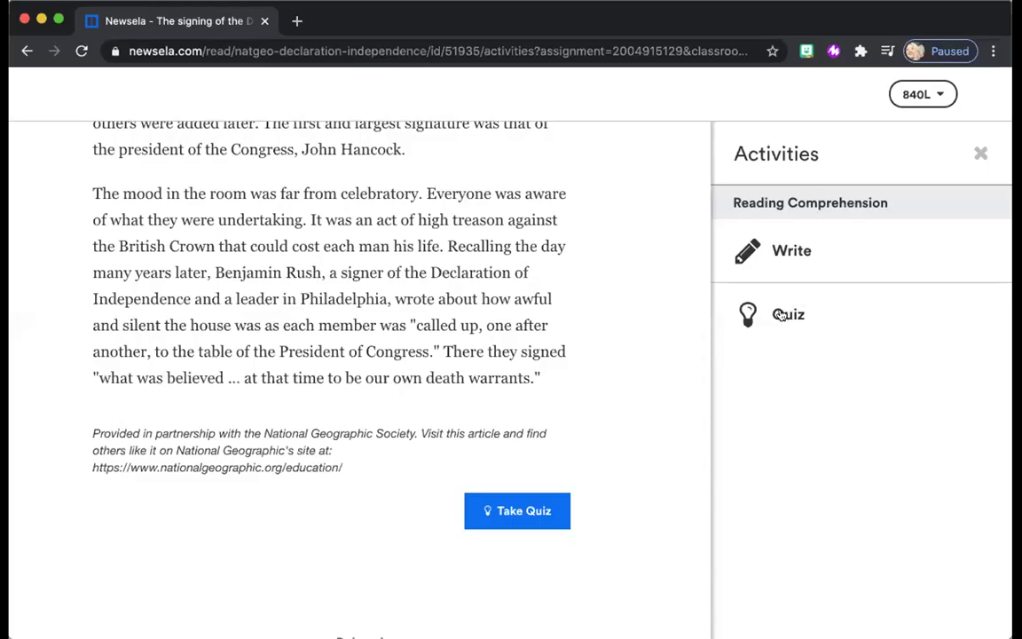
click(781, 315)
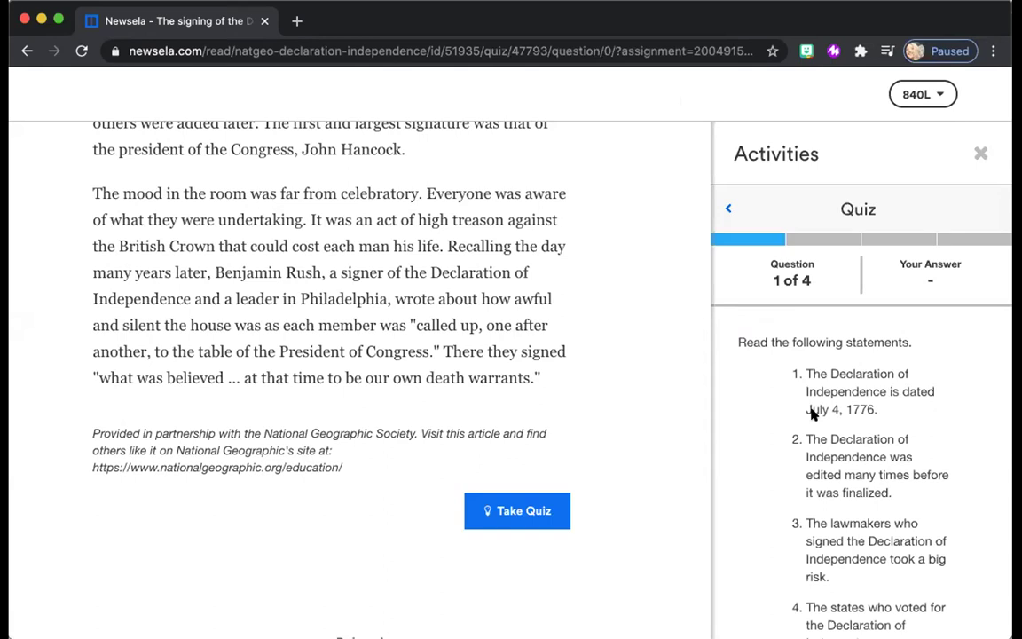
Answer quiz question 1 about the article's two main ideas with B, "1 and 4", and advance to question 2
scroll(810, 414, down, 2)
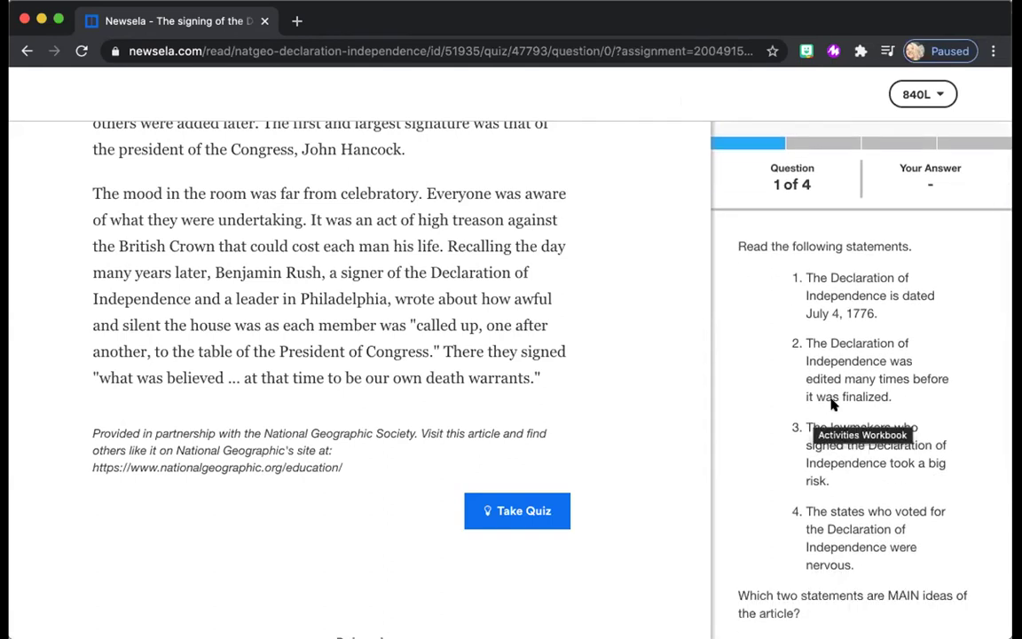
scroll(888, 280, down, 3)
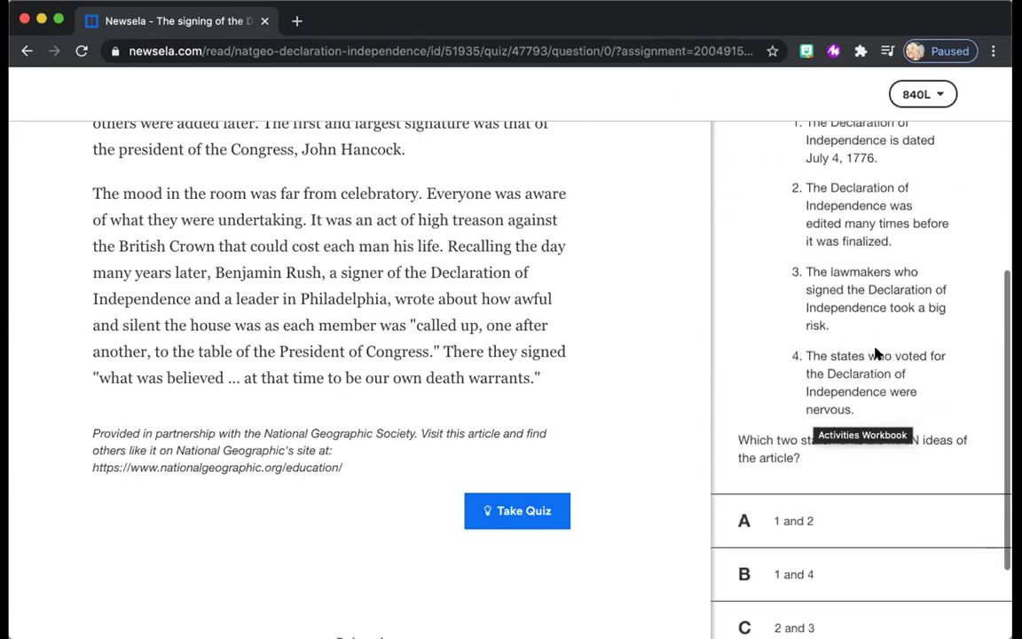
scroll(876, 354, up, 2)
scroll(849, 429, down, 2)
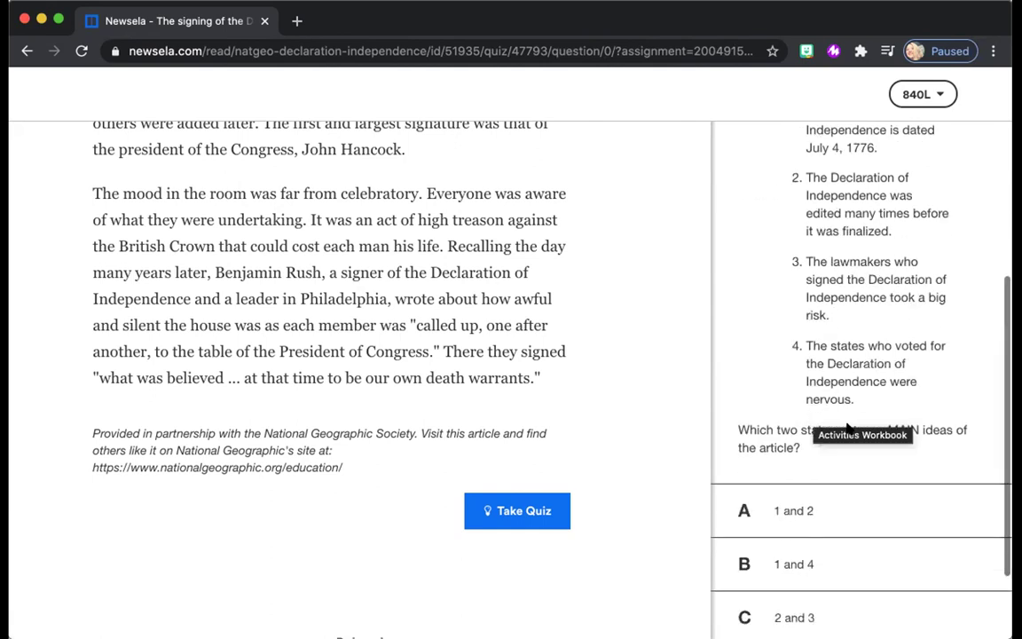
scroll(849, 429, down, 2)
scroll(868, 278, up, 3)
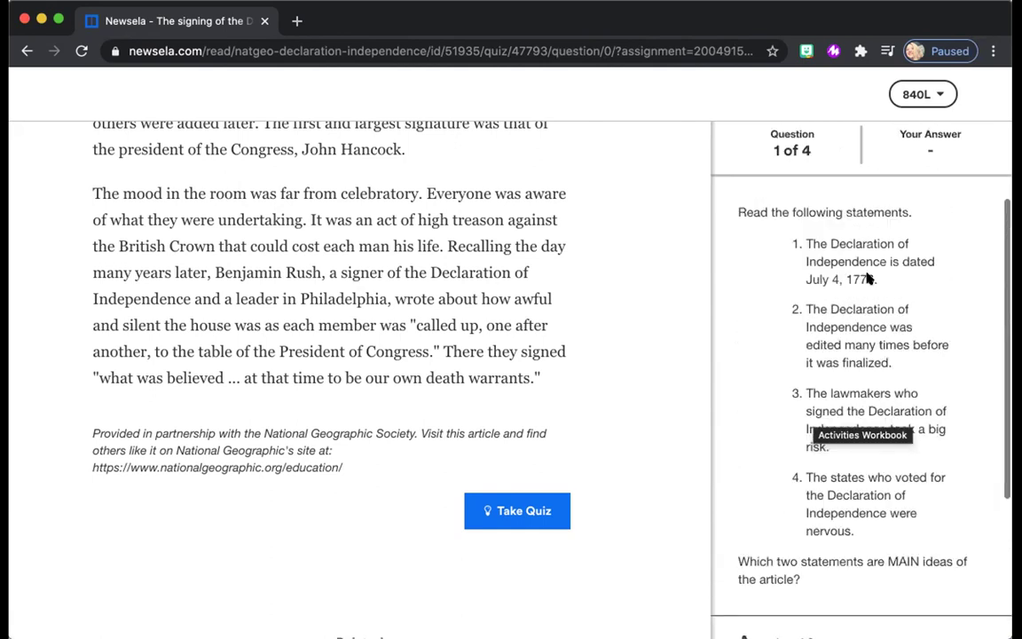
scroll(852, 302, down, 4)
click(785, 453)
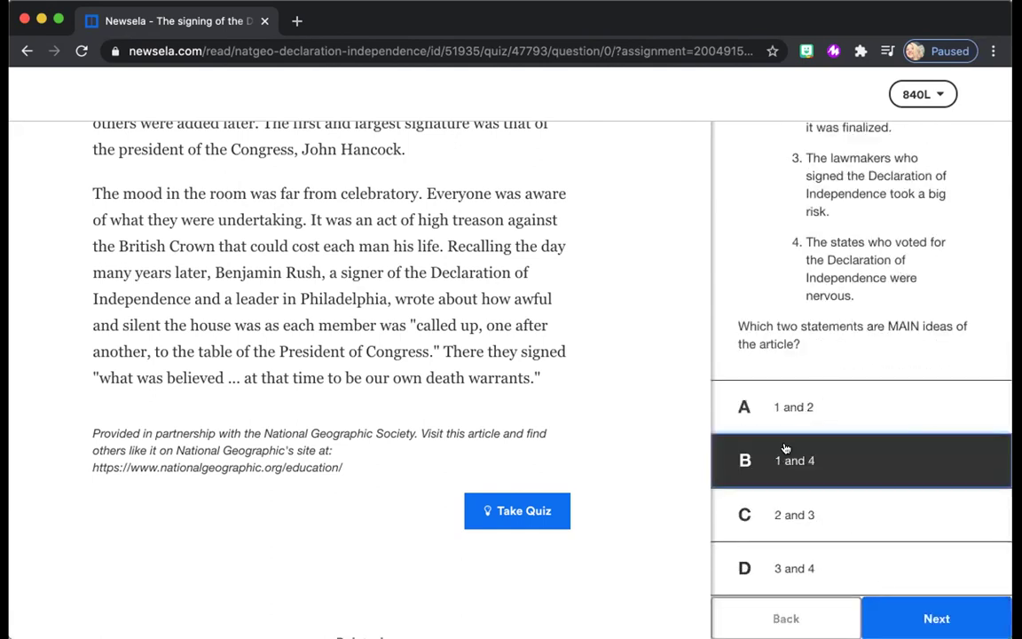
click(906, 616)
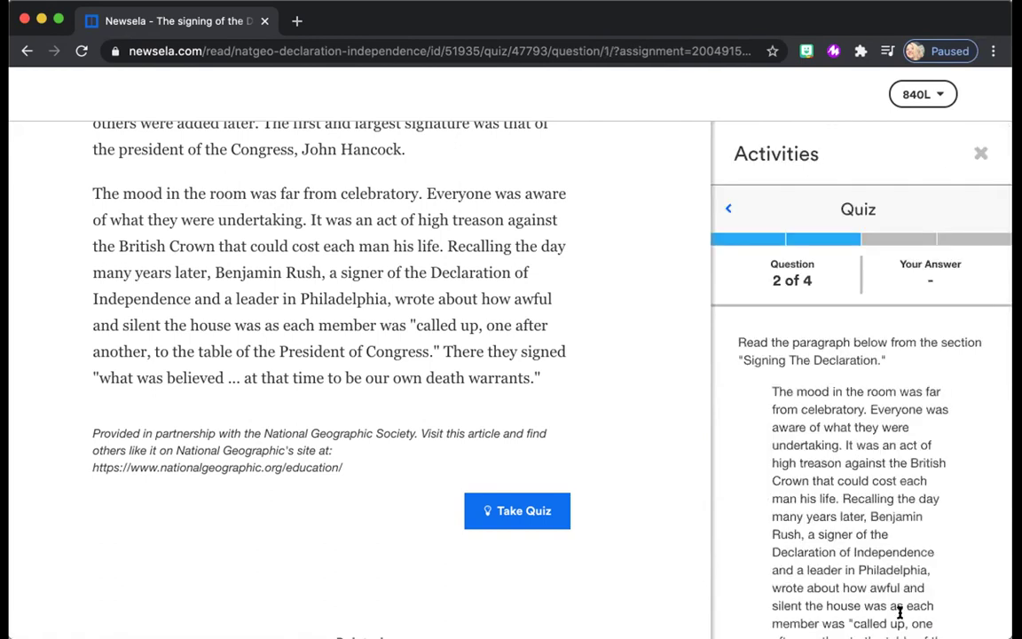
Answer quiz question 2 with A, "Signing the Declaration of Independence was a step toward freedom for the United States", and advance to question 3
scroll(944, 377, down, 4)
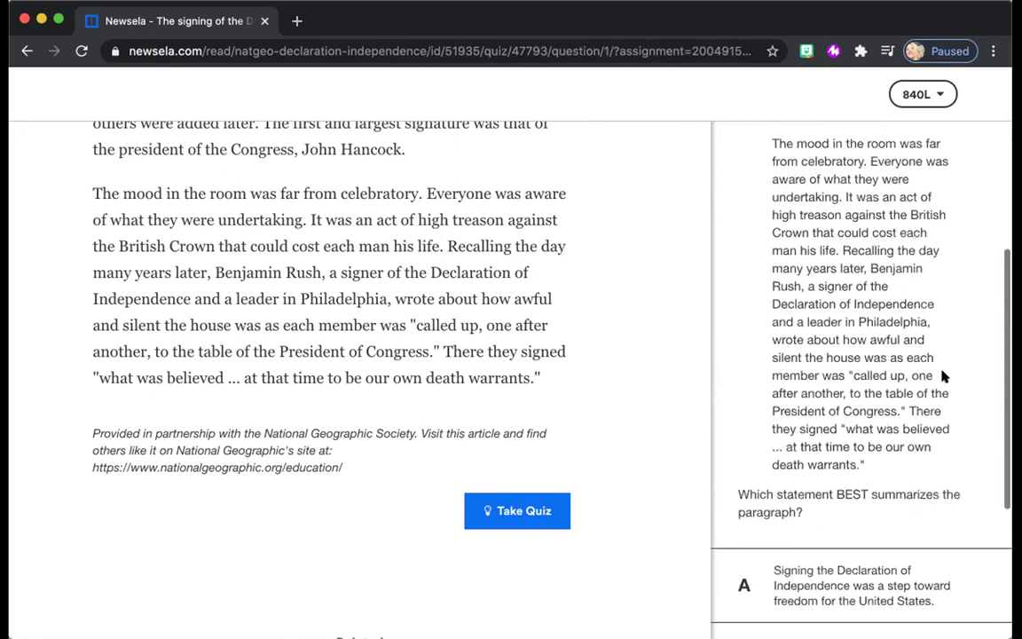
scroll(944, 376, up, 1)
scroll(943, 376, down, 3)
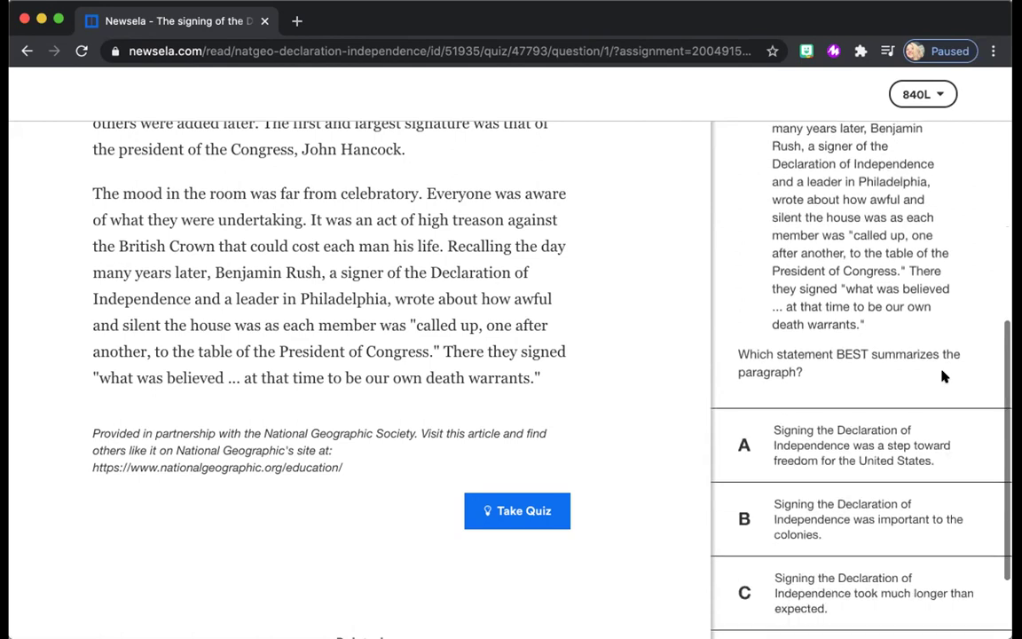
scroll(944, 377, down, 2)
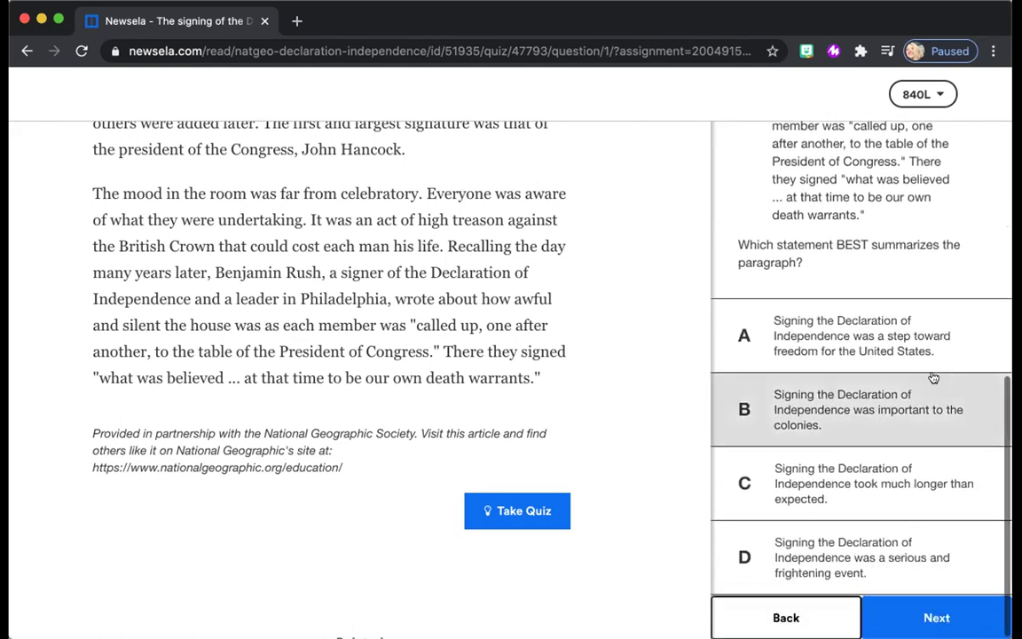
click(901, 343)
click(932, 616)
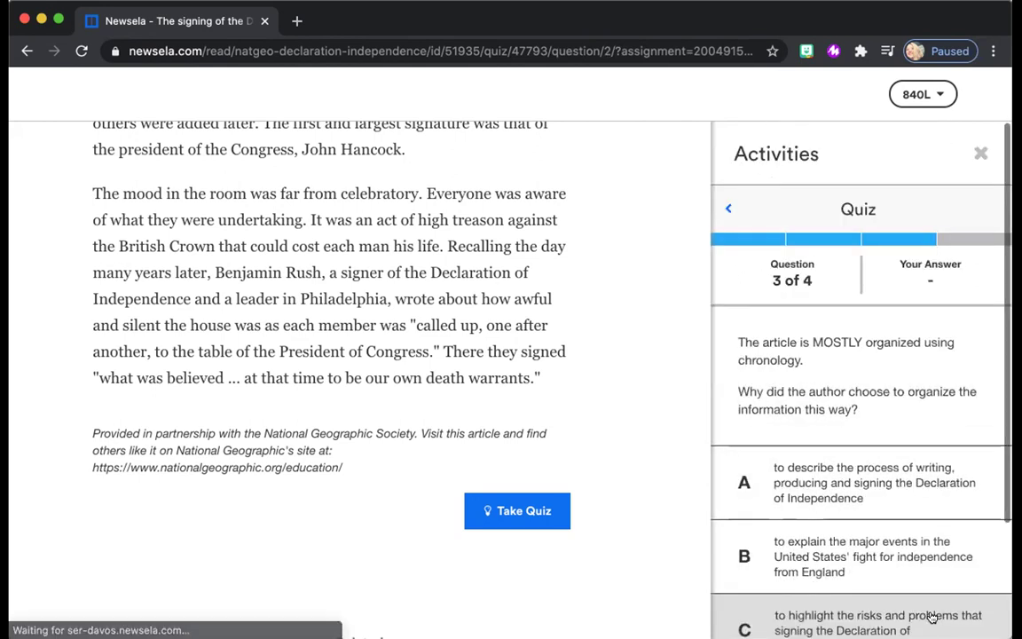
Answer quiz question 3 with B, "to explain the major events in the United States' fight for independence from England", and advance to question 4
scroll(923, 459, down, 3)
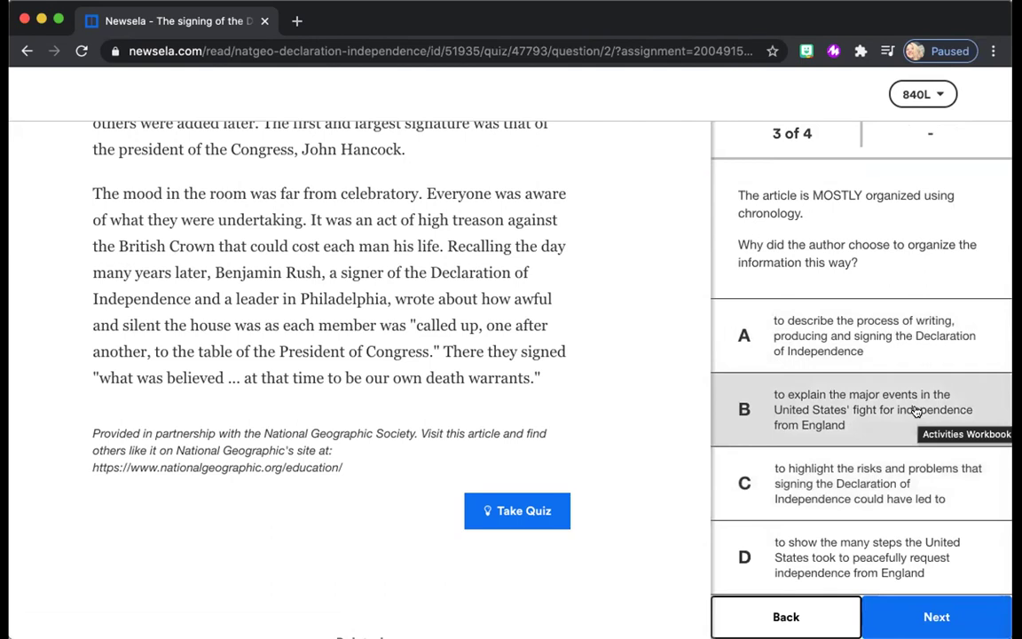
click(916, 411)
click(931, 616)
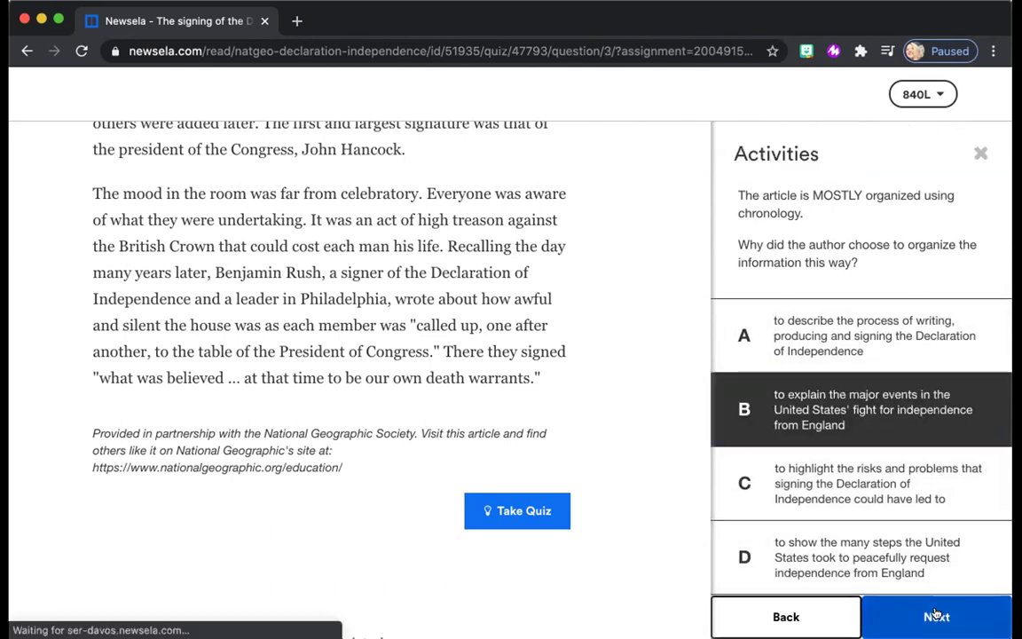
Answer quiz question 4 with D, the paragraph beginning "On August 2, 1776", and submit the quiz
scroll(904, 457, down, 5)
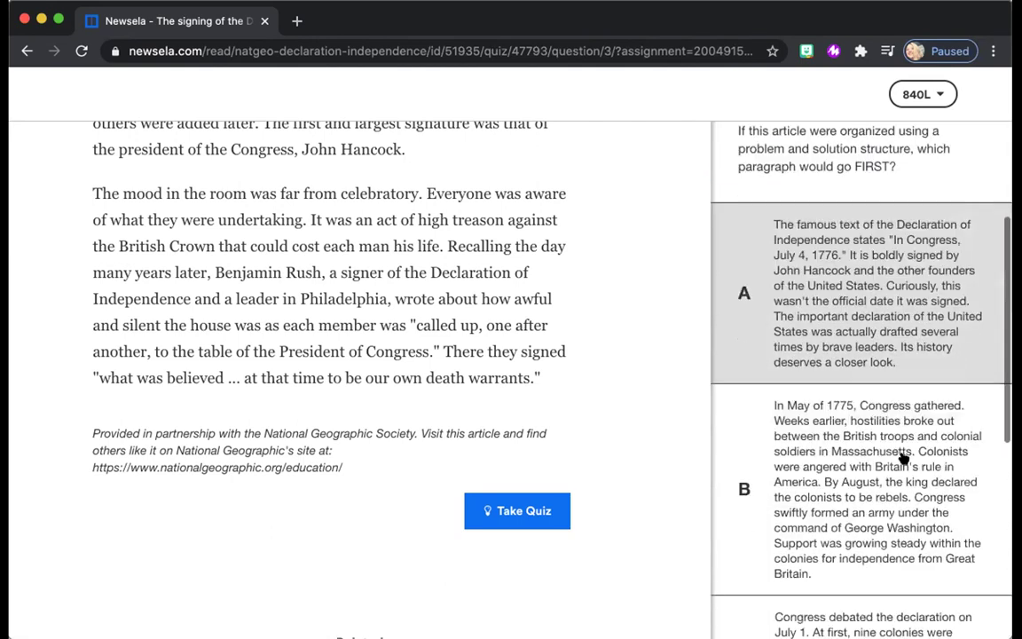
scroll(904, 458, down, 4)
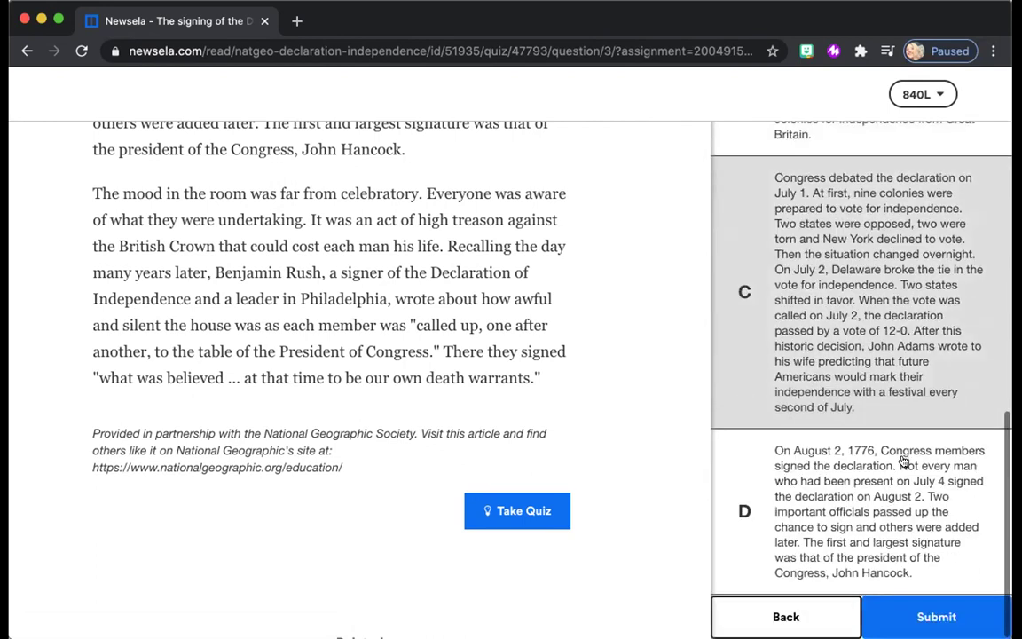
click(903, 491)
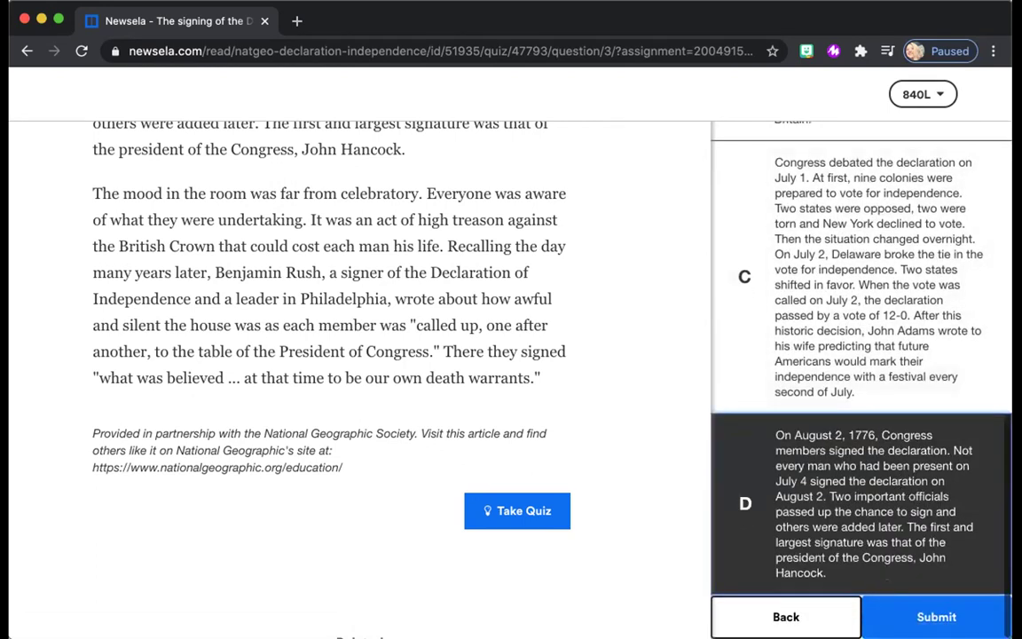
click(936, 617)
Check the quiz results summary and review question 1's statements, chosen answer and correct answer
scroll(939, 621, down, 3)
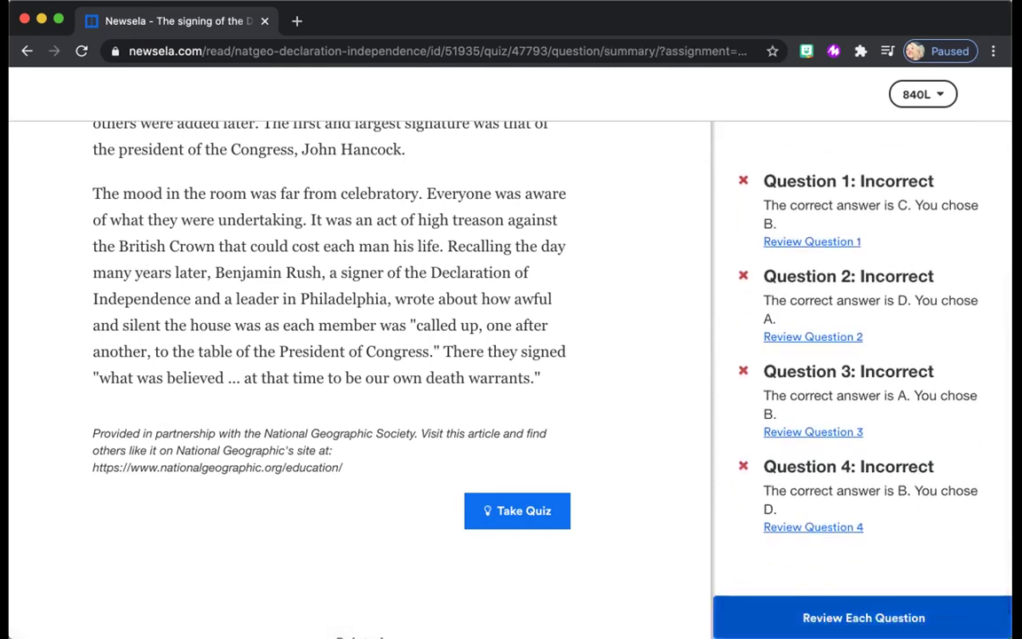
scroll(941, 624, down, 2)
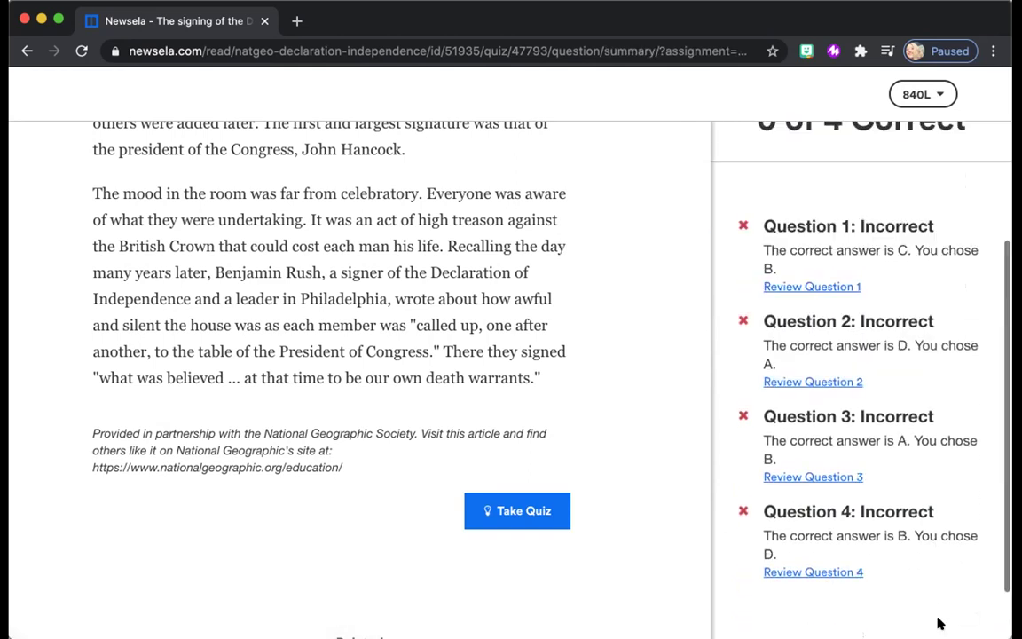
scroll(939, 623, down, 2)
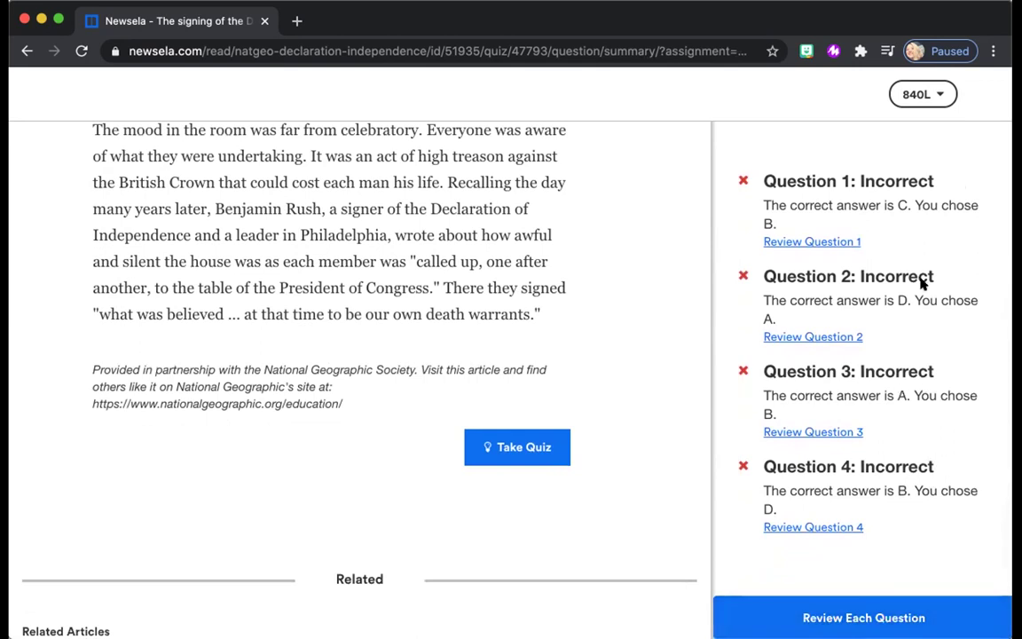
click(800, 241)
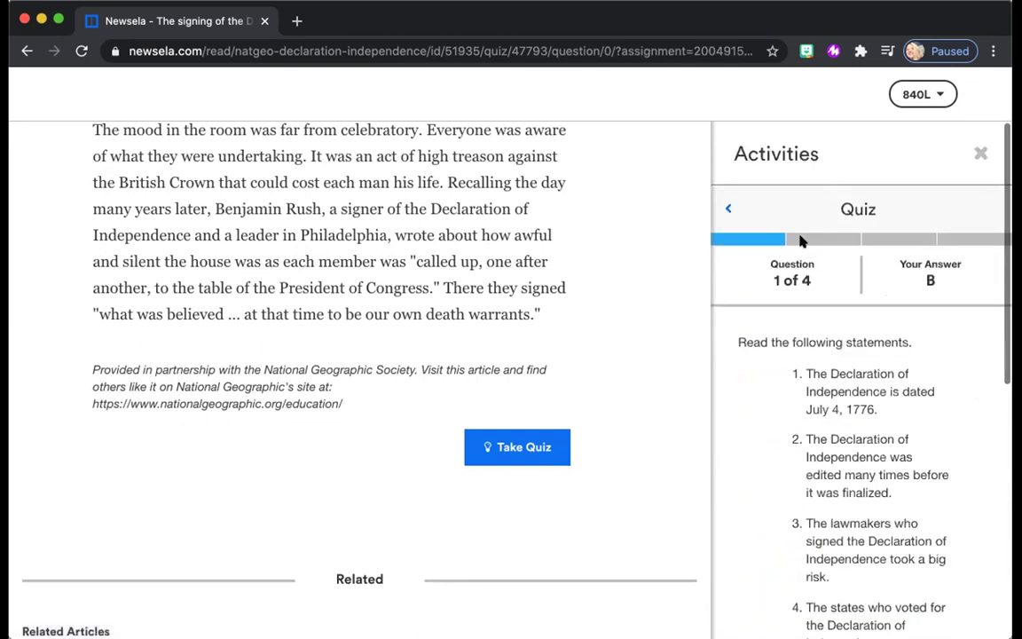
scroll(840, 422, down, 5)
scroll(840, 423, down, 6)
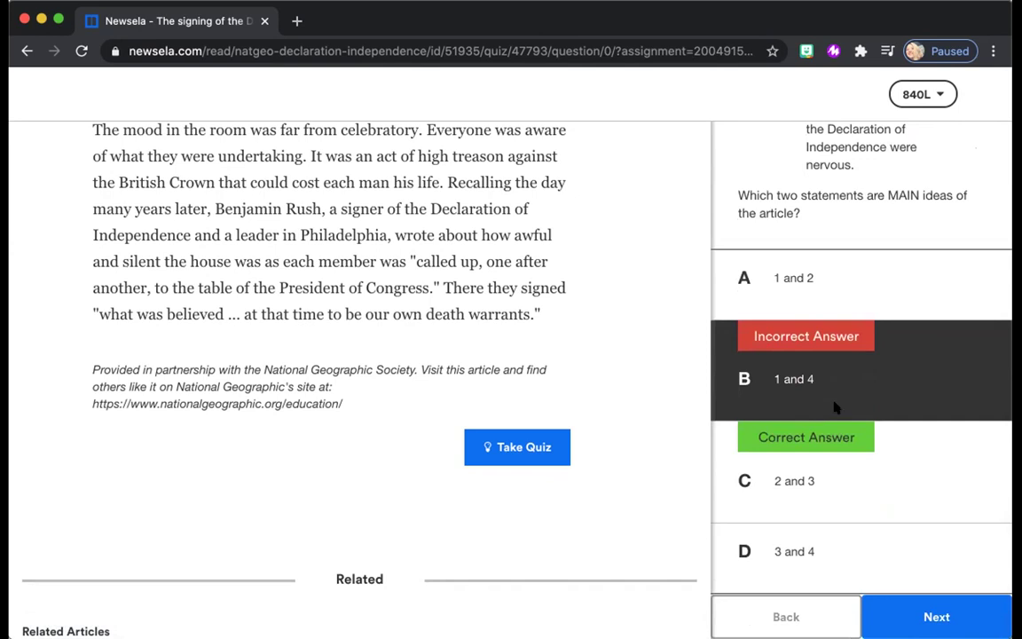
scroll(896, 428, up, 6)
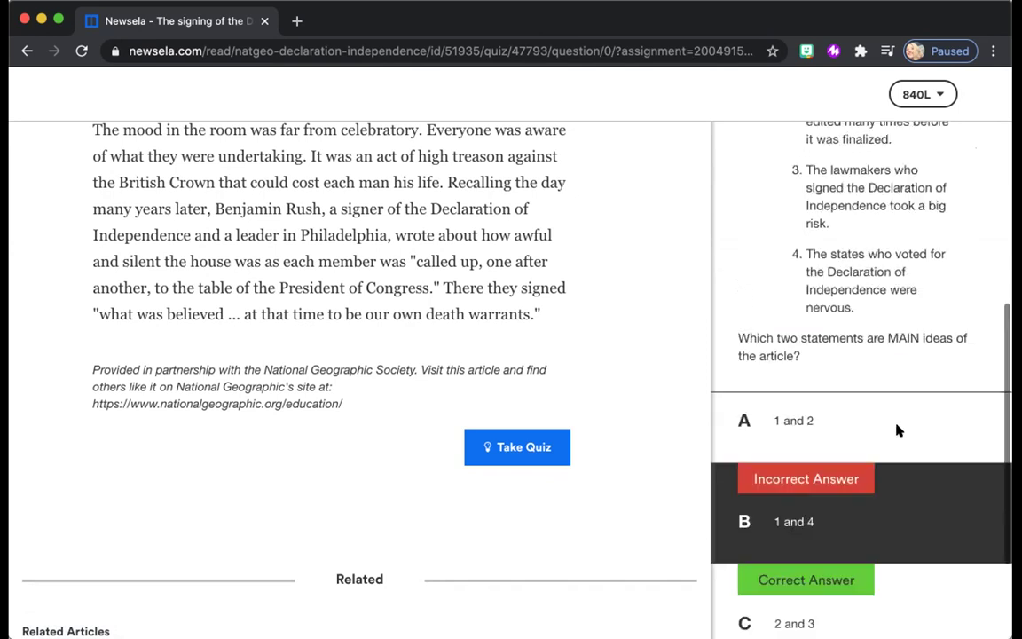
scroll(897, 429, down, 6)
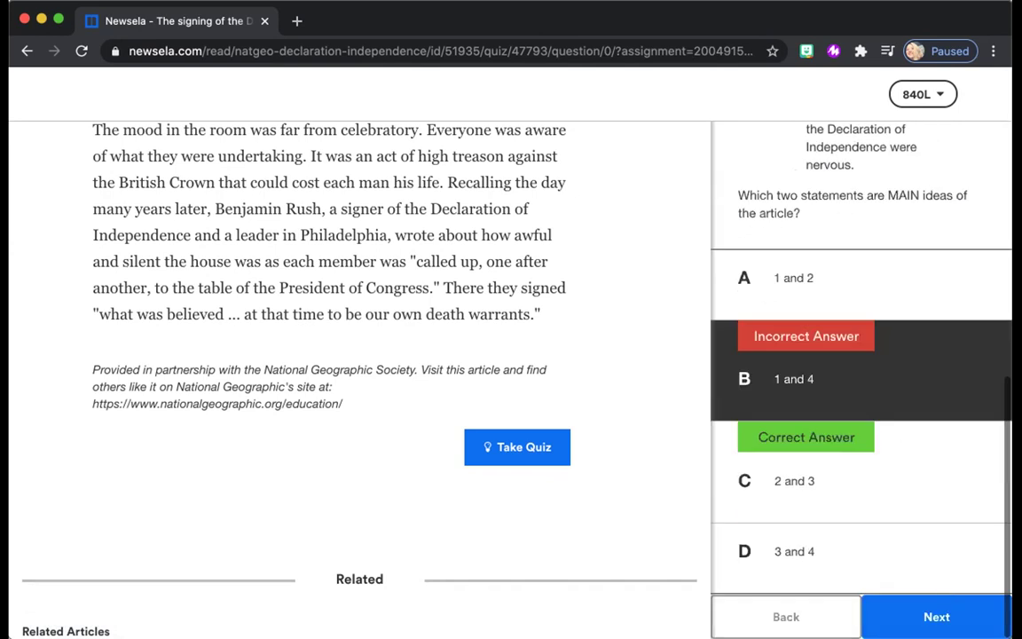
Review the chosen and correct answers for quiz questions 2, 3 and 4 in turn
click(935, 615)
scroll(896, 482, down, 6)
scroll(956, 482, down, 5)
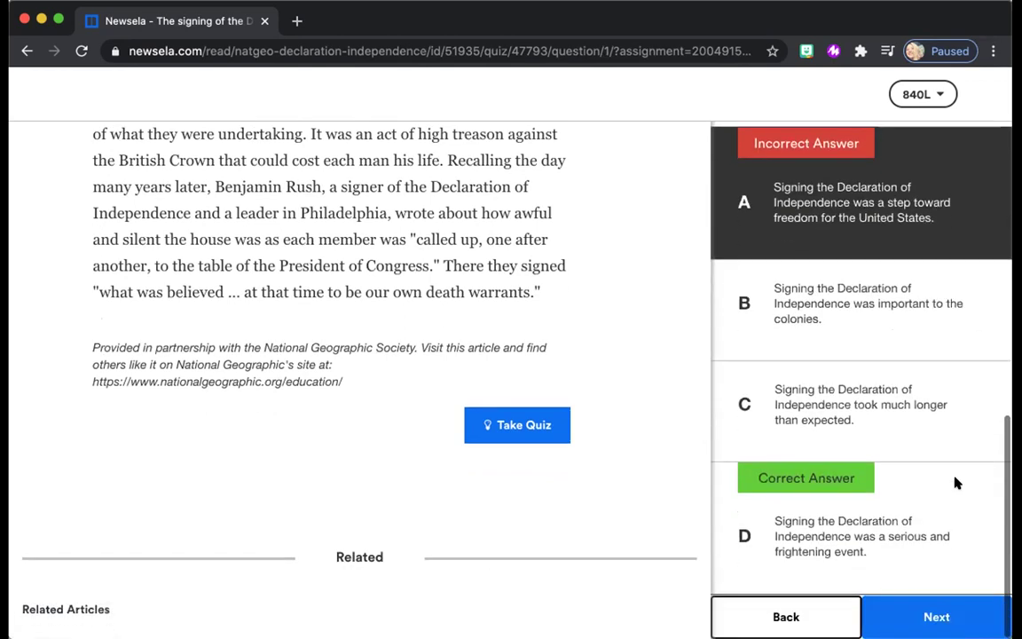
click(937, 626)
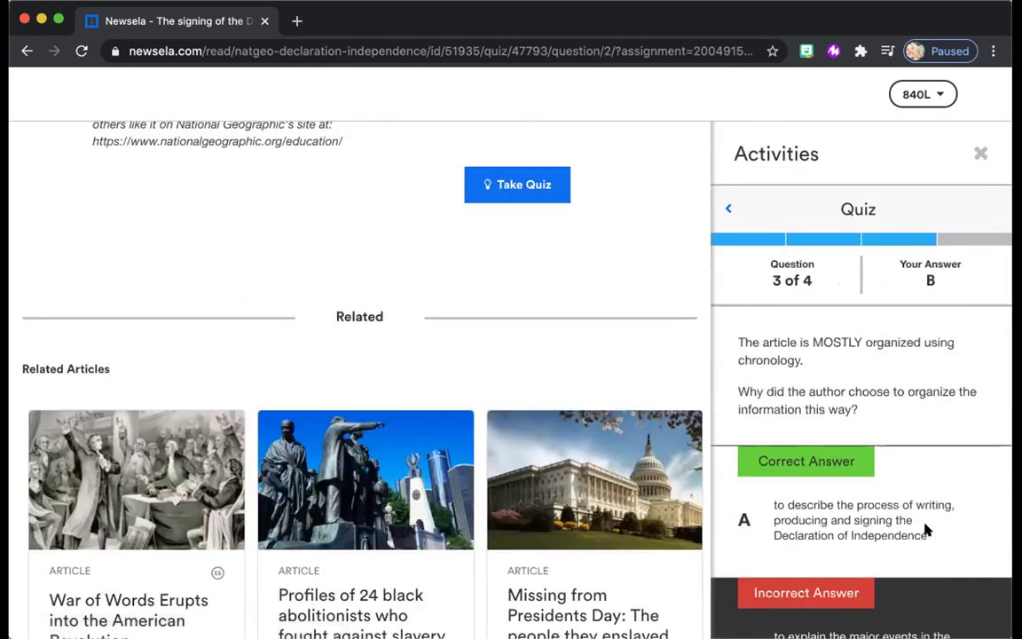
scroll(924, 531, down, 5)
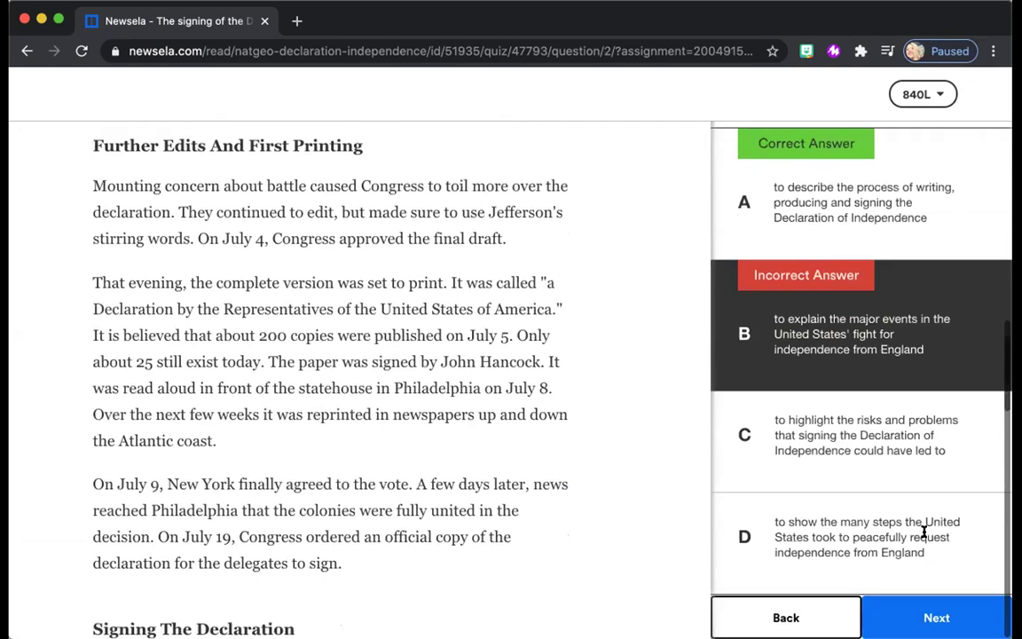
click(929, 616)
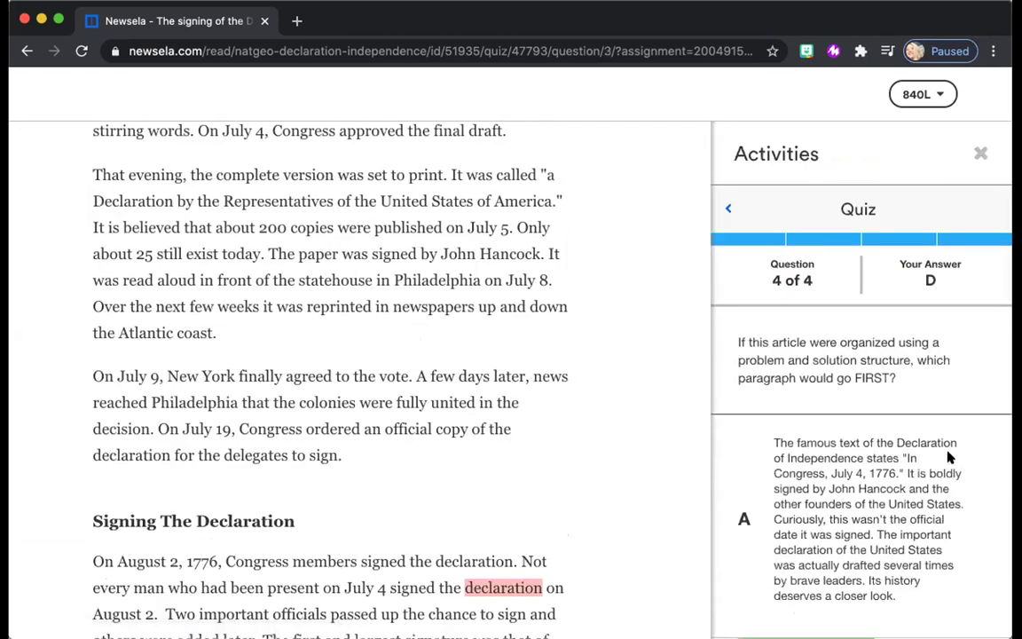
scroll(948, 458, down, 4)
scroll(948, 457, down, 5)
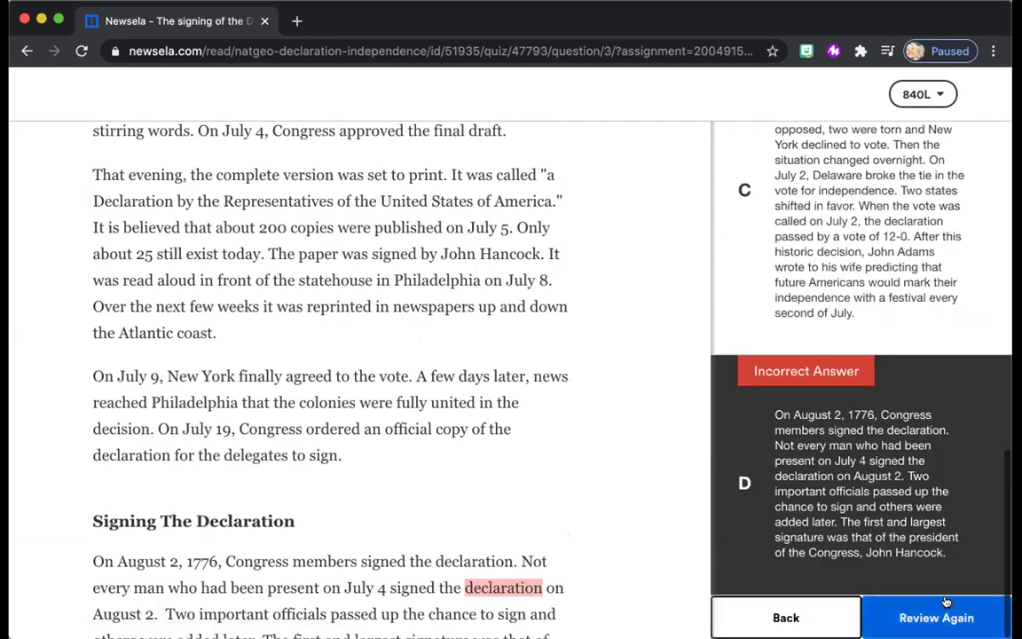
Leave the quiz review and open the article's Write activity
click(947, 603)
click(982, 153)
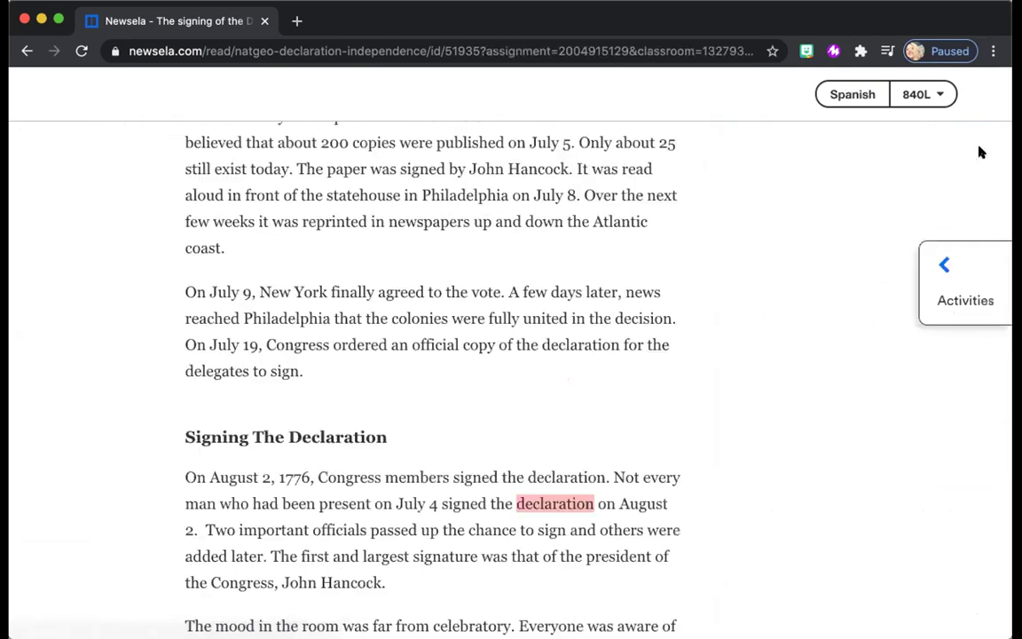
click(959, 282)
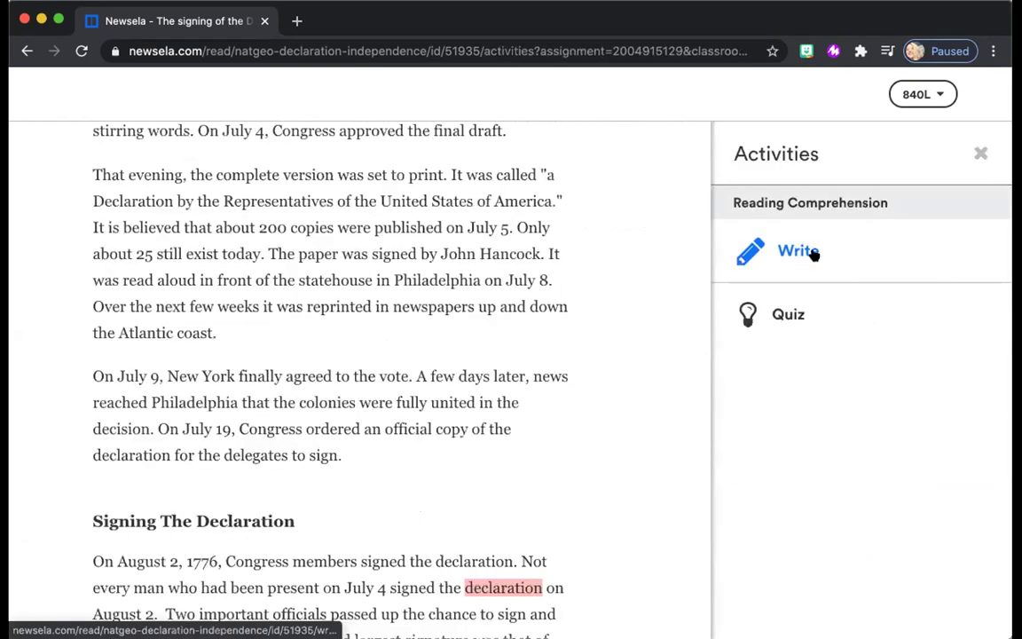
click(811, 253)
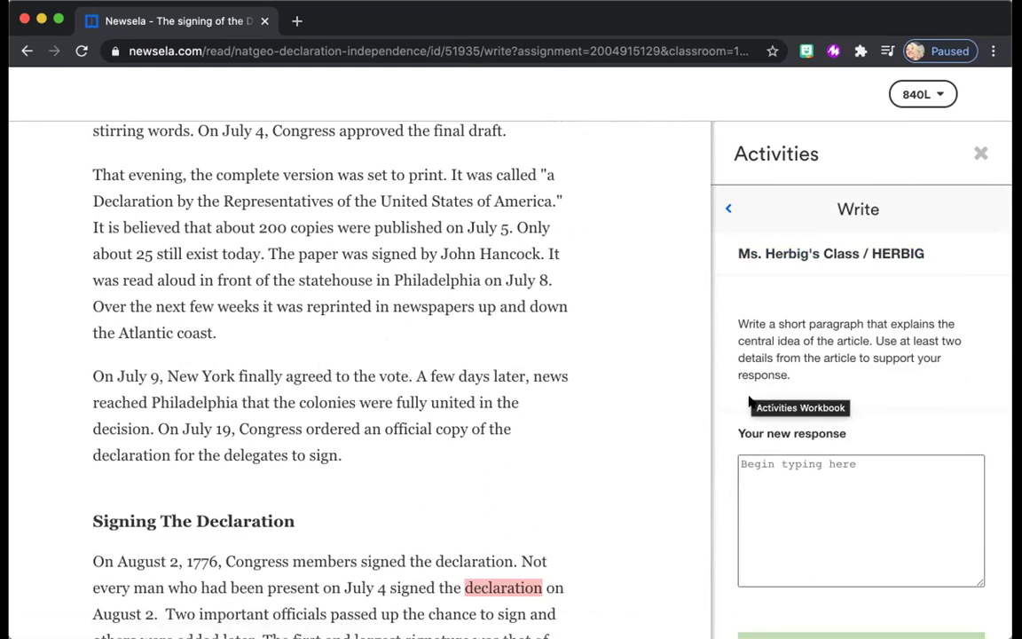
Enter "answer answer answer answer answer" as the response to the central idea writing prompt and submit it
click(761, 482)
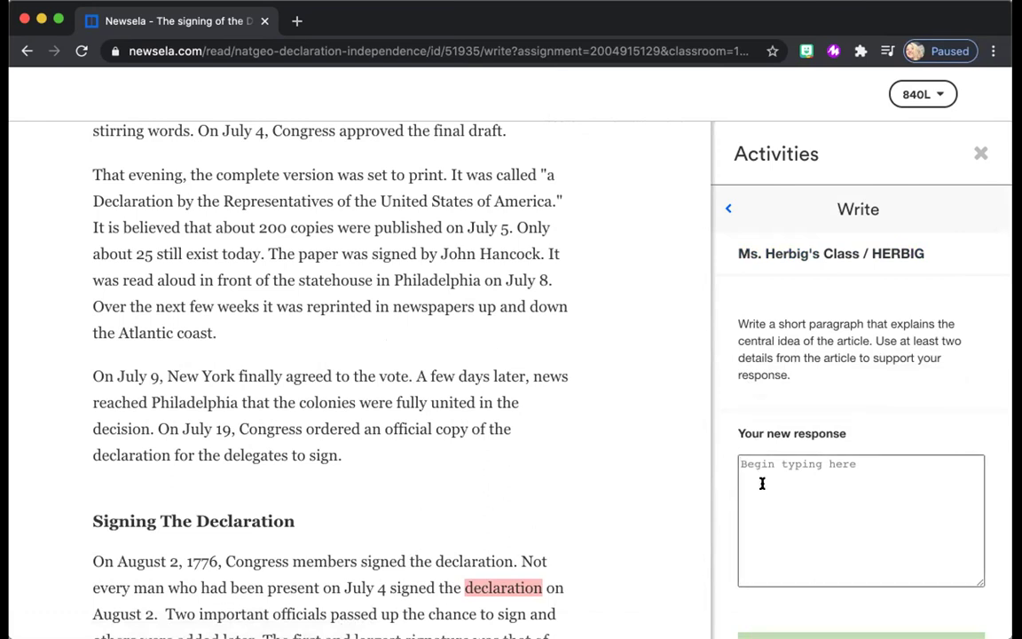
text(ans)
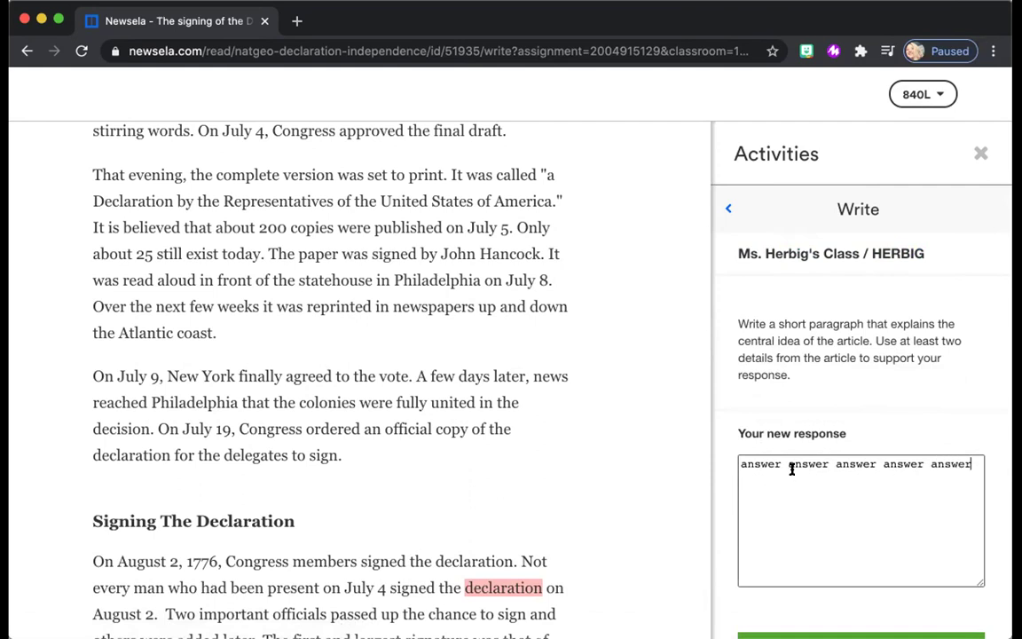
scroll(792, 469, down, 1)
triple_click(806, 446)
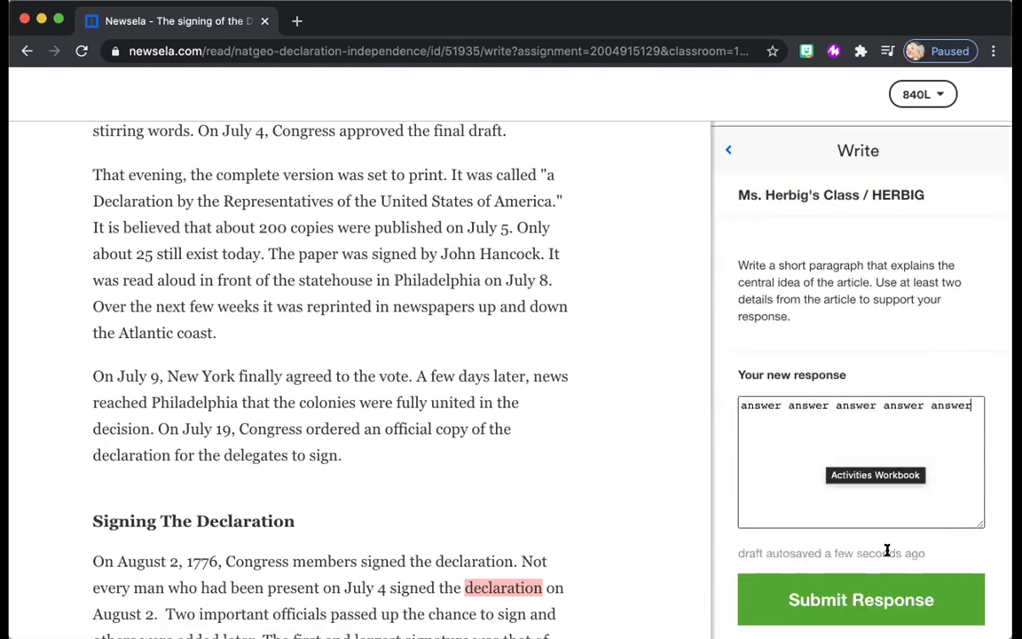
click(881, 600)
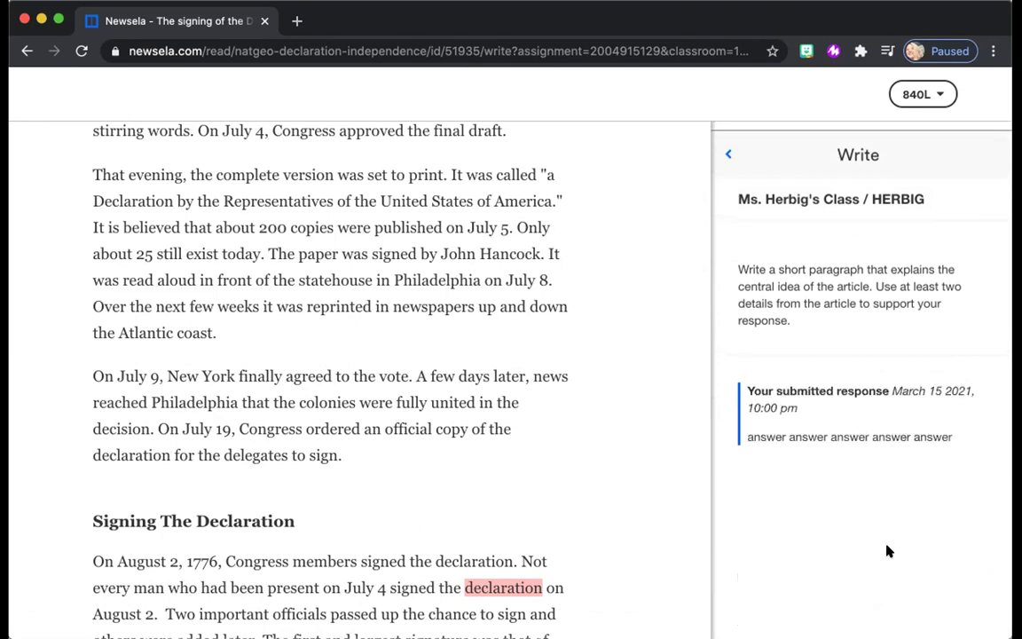
Check the submitted written response and close the article's activities
scroll(888, 551, down, 5)
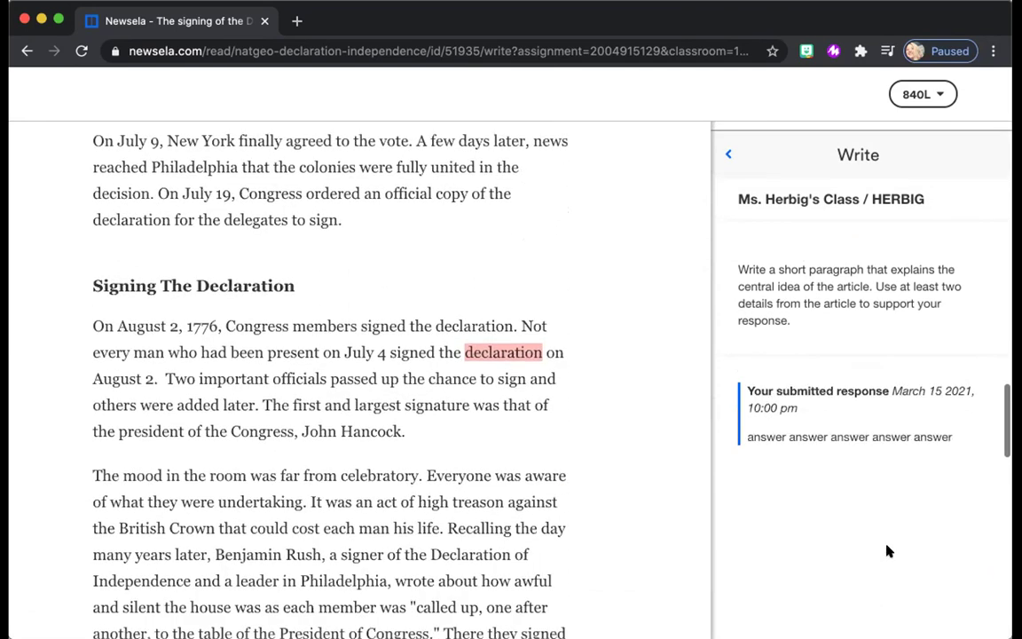
scroll(887, 551, up, 2)
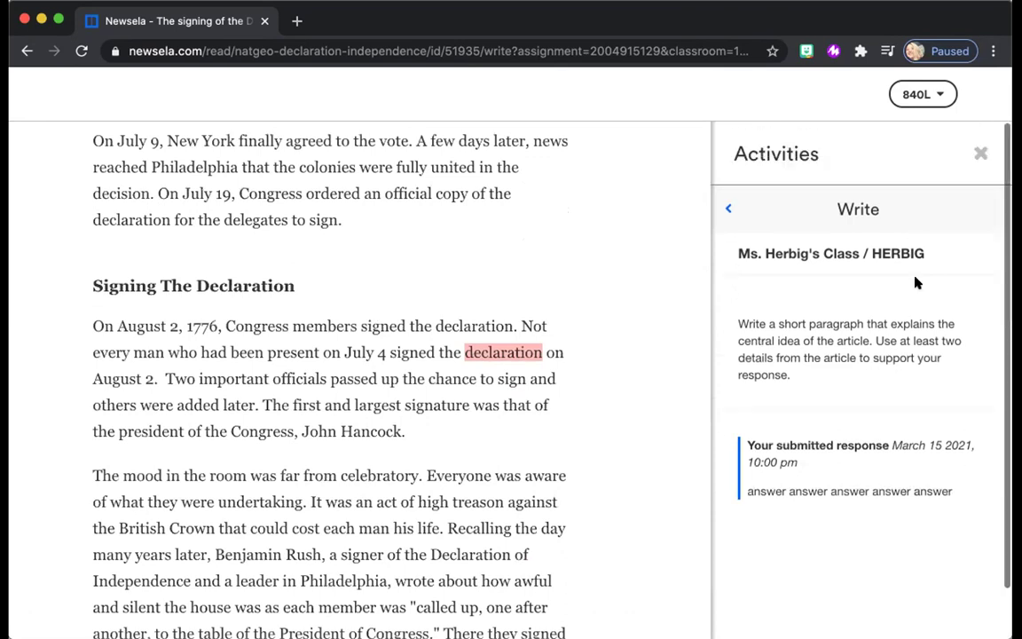
click(981, 152)
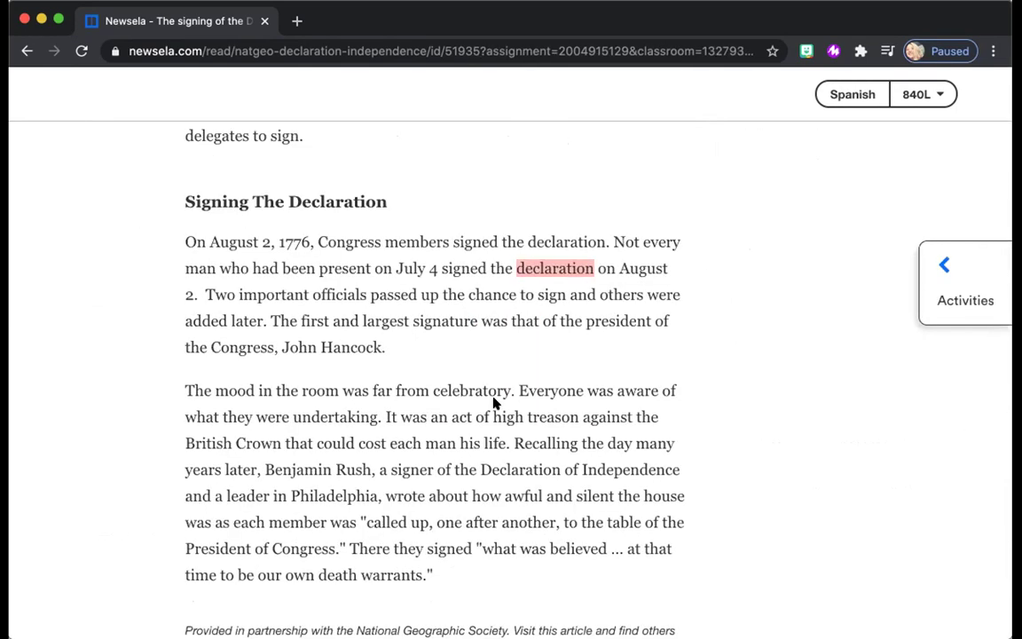
Return to the Newsela home page from the article and browse its Latest Content and Featured sections
scroll(495, 404, down, 5)
scroll(495, 404, up, 15)
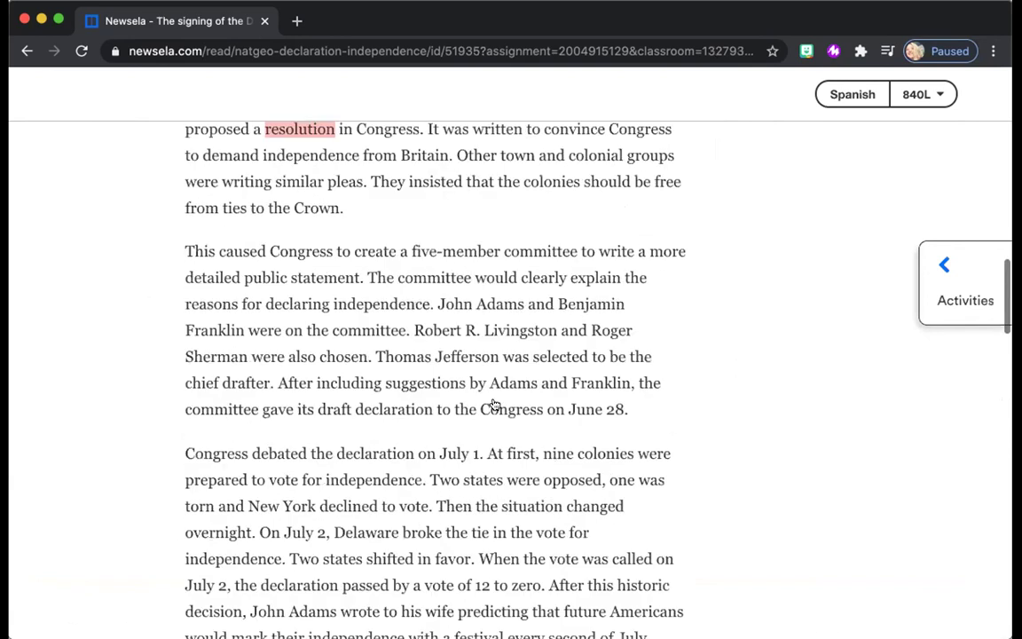
scroll(494, 404, up, 10)
scroll(495, 401, up, 3)
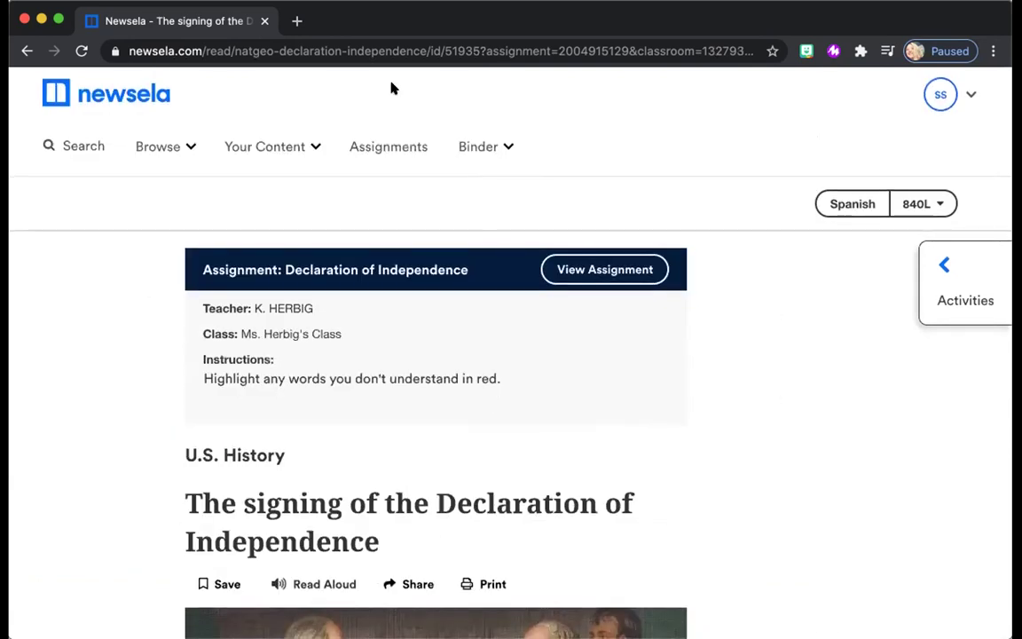
click(118, 95)
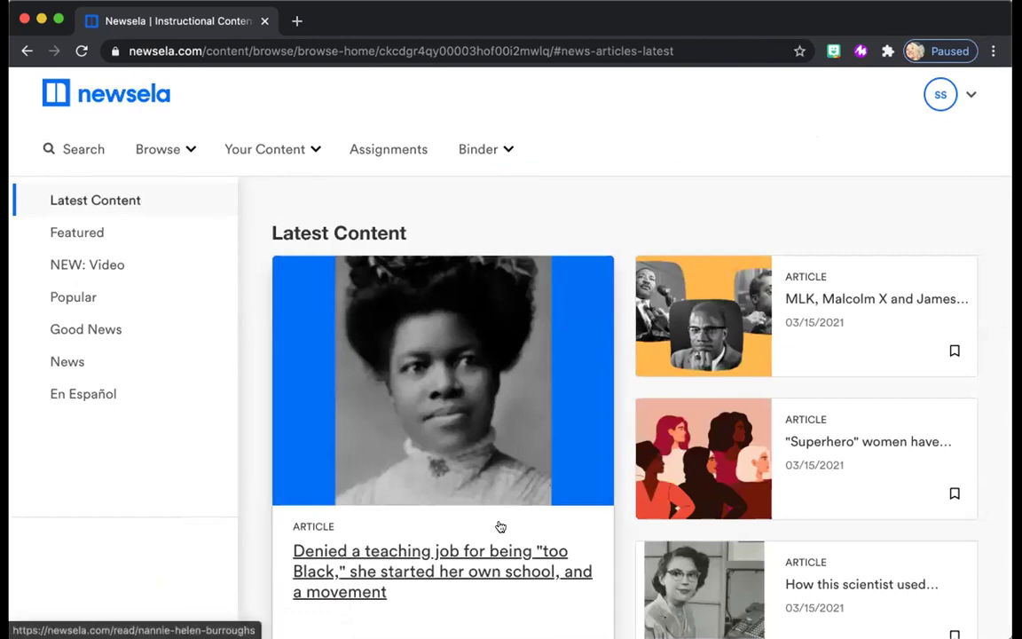
scroll(501, 527, down, 3)
scroll(501, 527, down, 15)
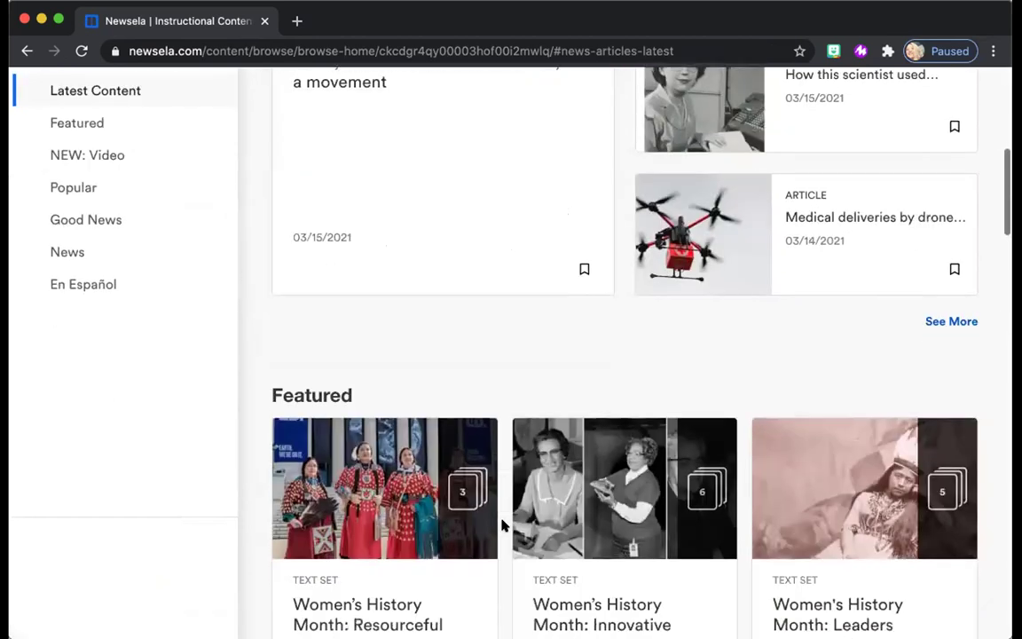
Browse the remaining home page sections through En Español and open the Popular article "Study suggests video games can help mental health"
scroll(501, 525, down, 2)
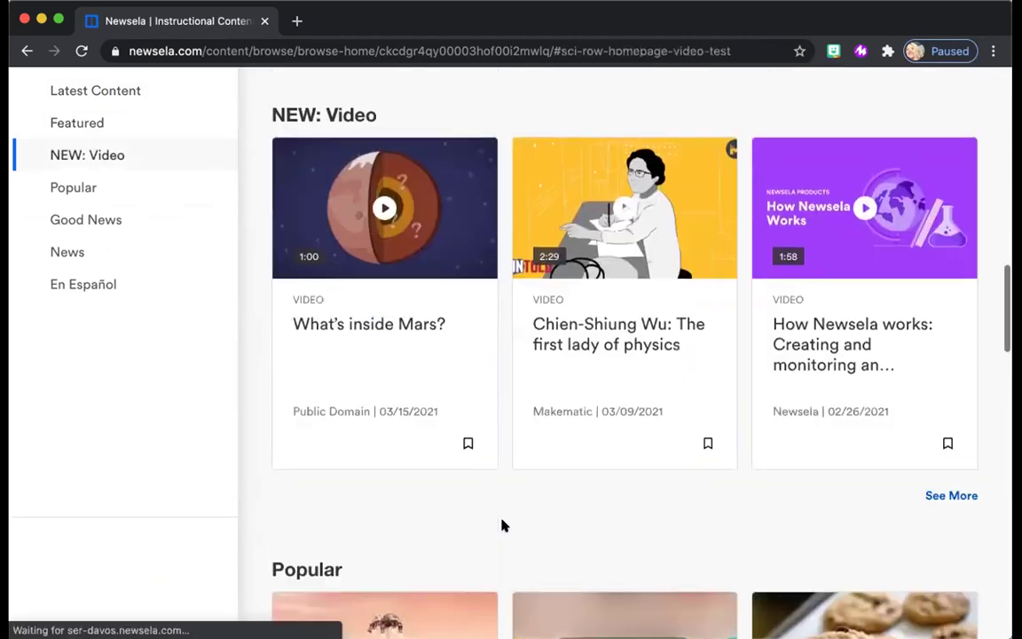
scroll(502, 525, down, 5)
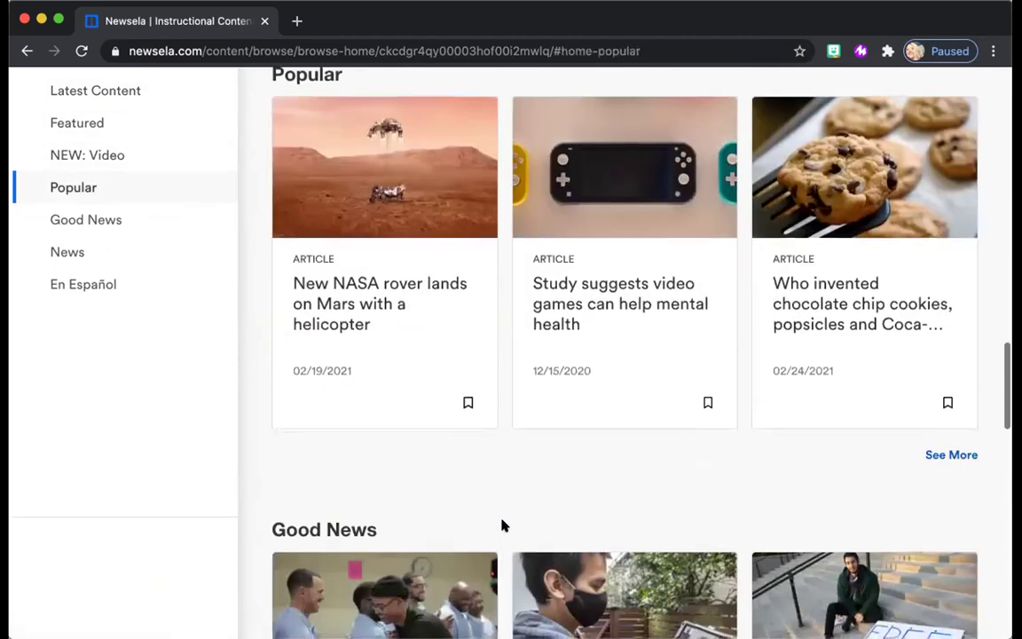
scroll(502, 525, down, 4)
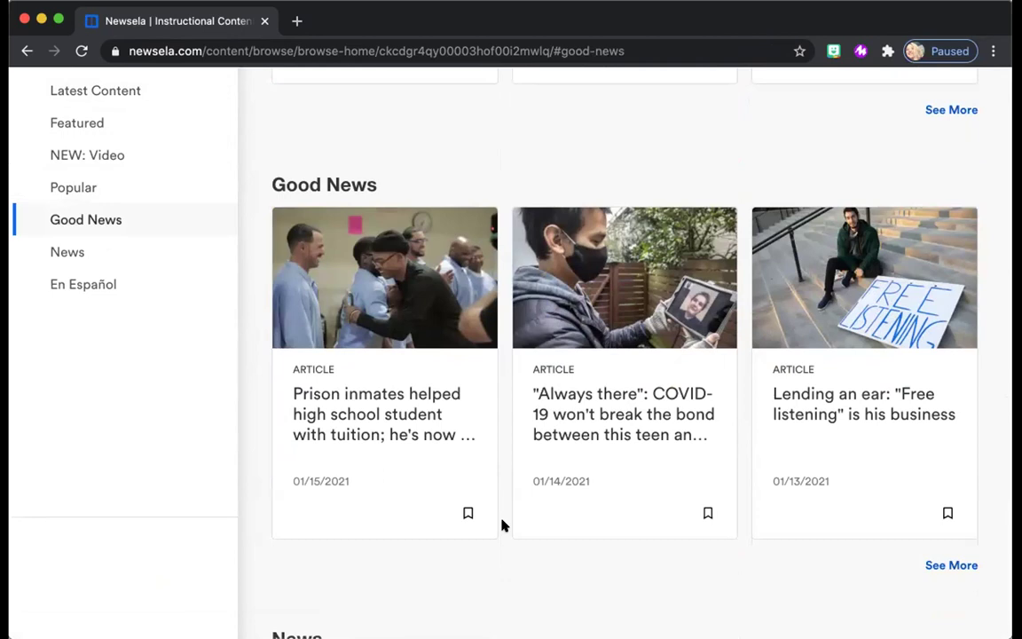
scroll(501, 526, down, 5)
scroll(501, 526, down, 2)
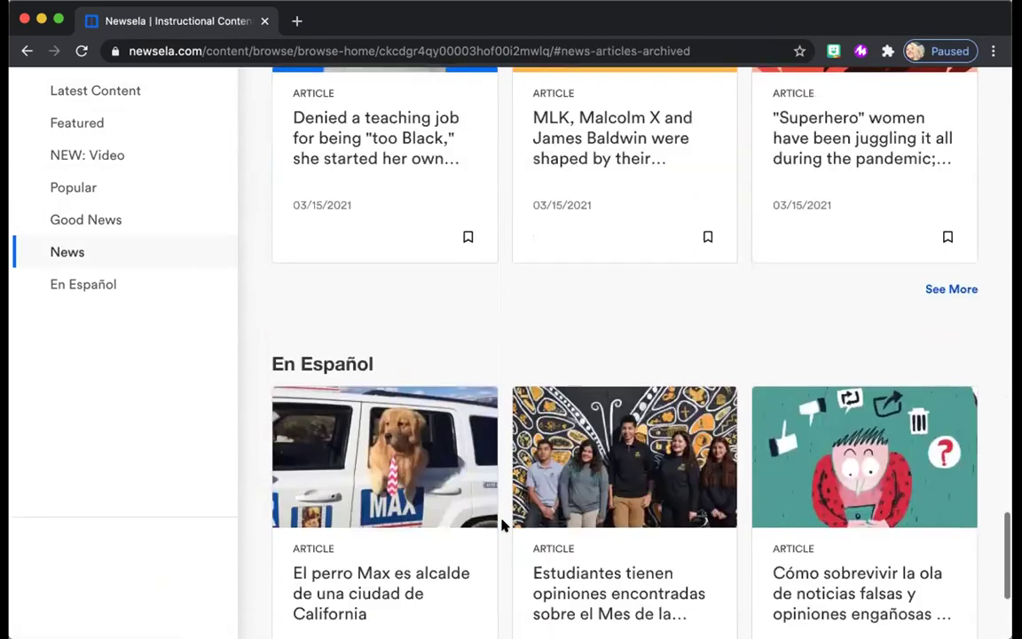
scroll(501, 525, up, 9)
scroll(550, 461, up, 3)
click(609, 391)
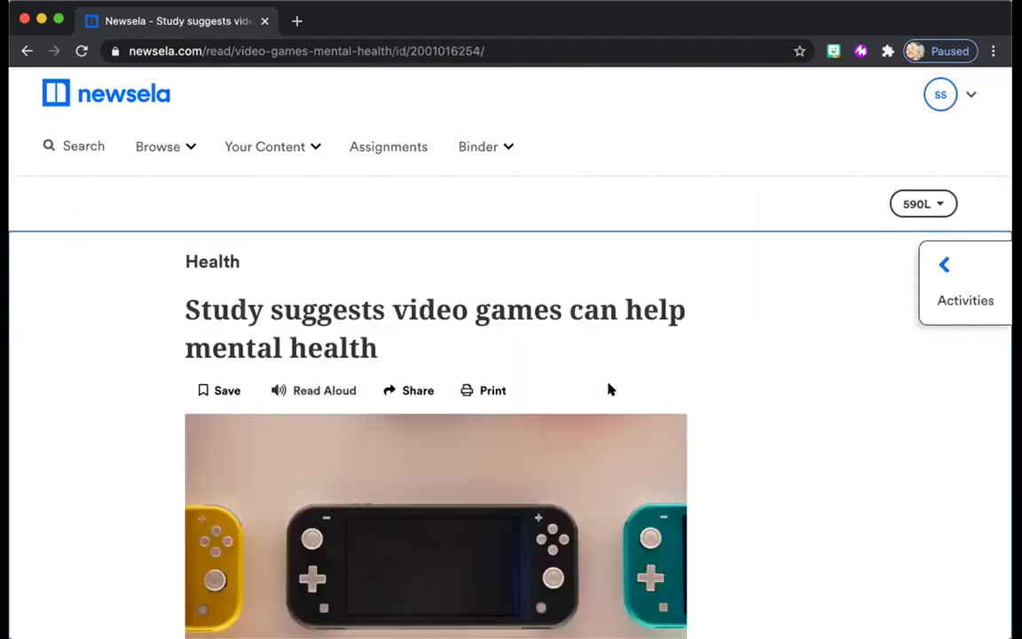
Skim the video games article down to its quiz and related articles, and return to its beginning
scroll(609, 389, down, 10)
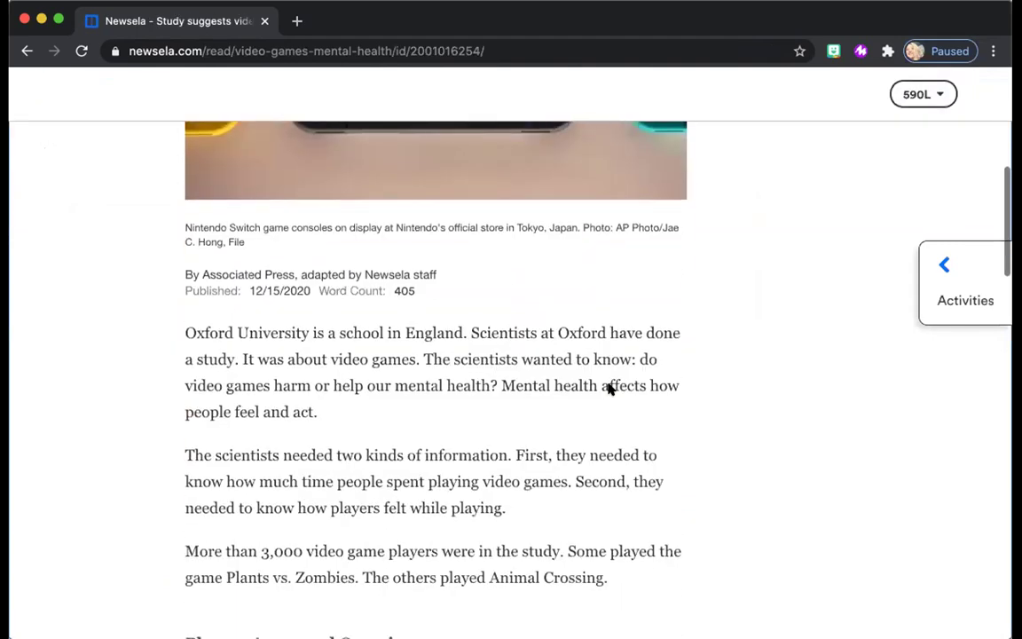
scroll(609, 389, down, 7)
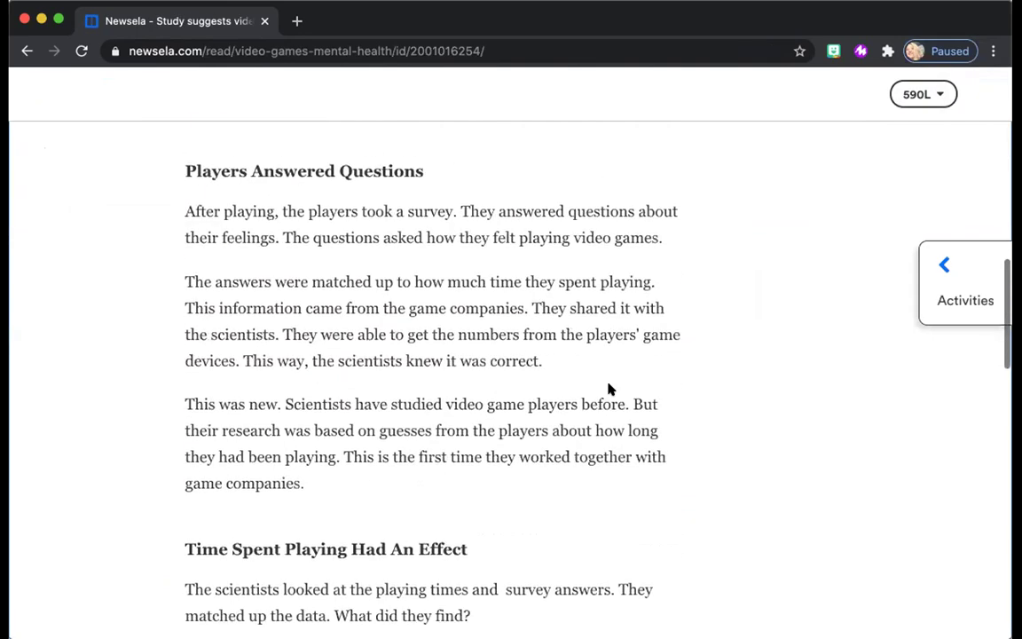
scroll(609, 390, down, 11)
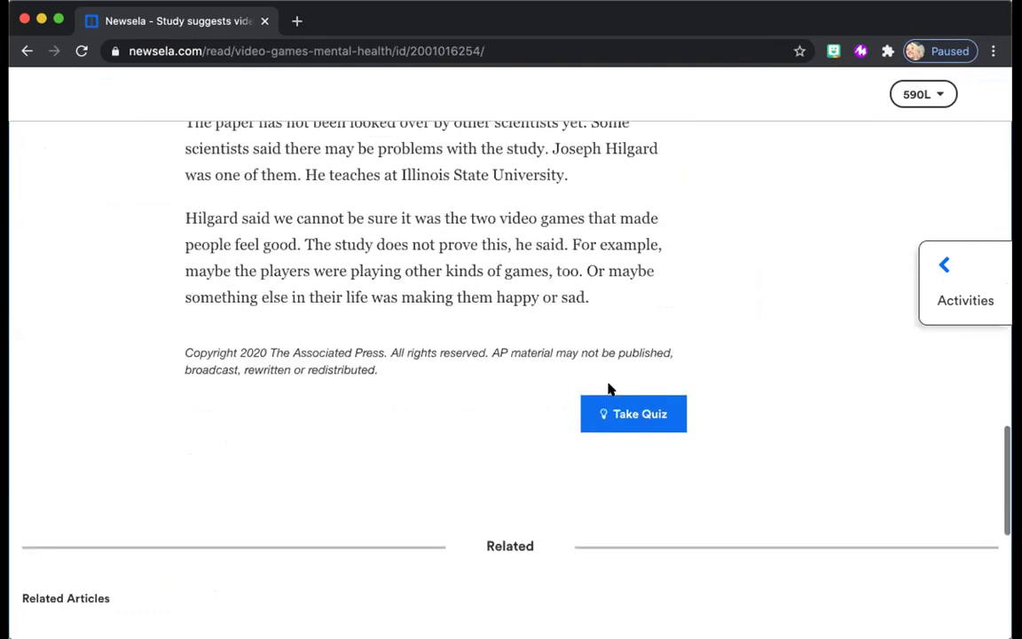
scroll(609, 389, up, 12)
scroll(609, 390, up, 15)
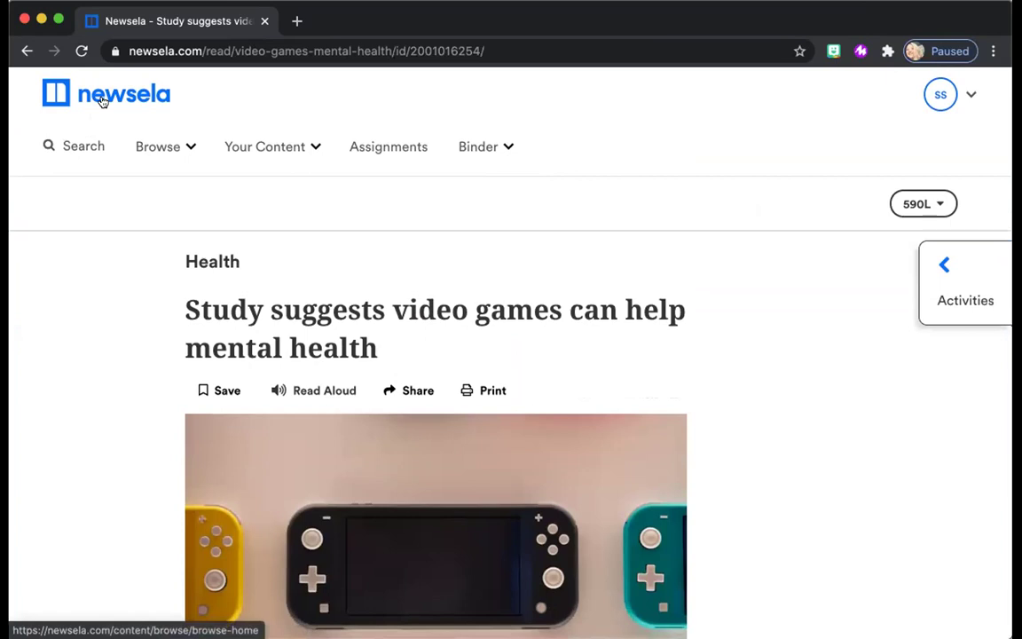
Return to the Newsela home page and search the content for "american revolution"
click(103, 102)
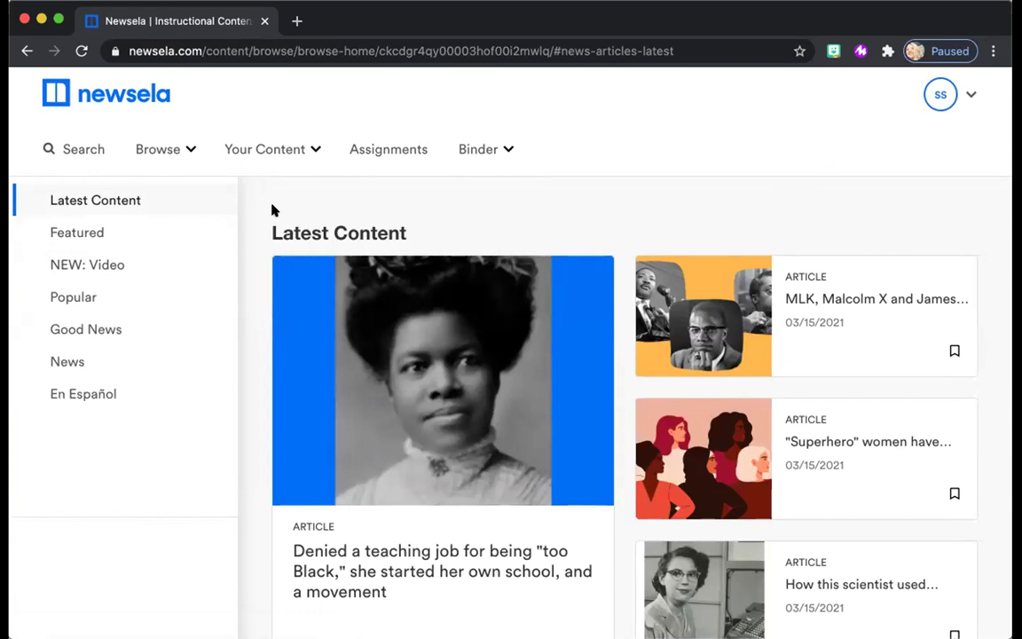
click(66, 149)
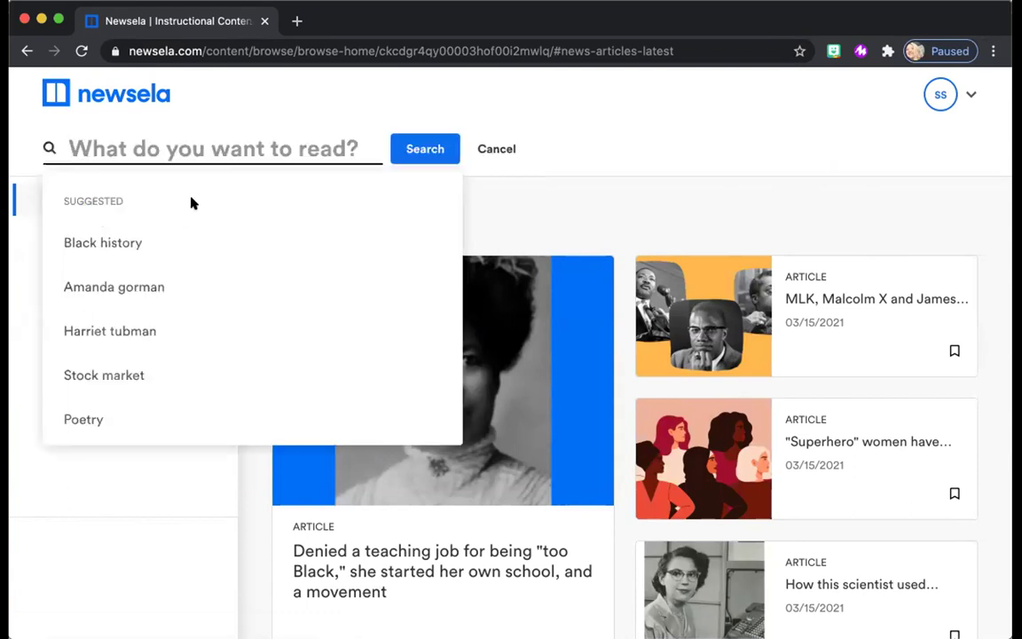
text(american)
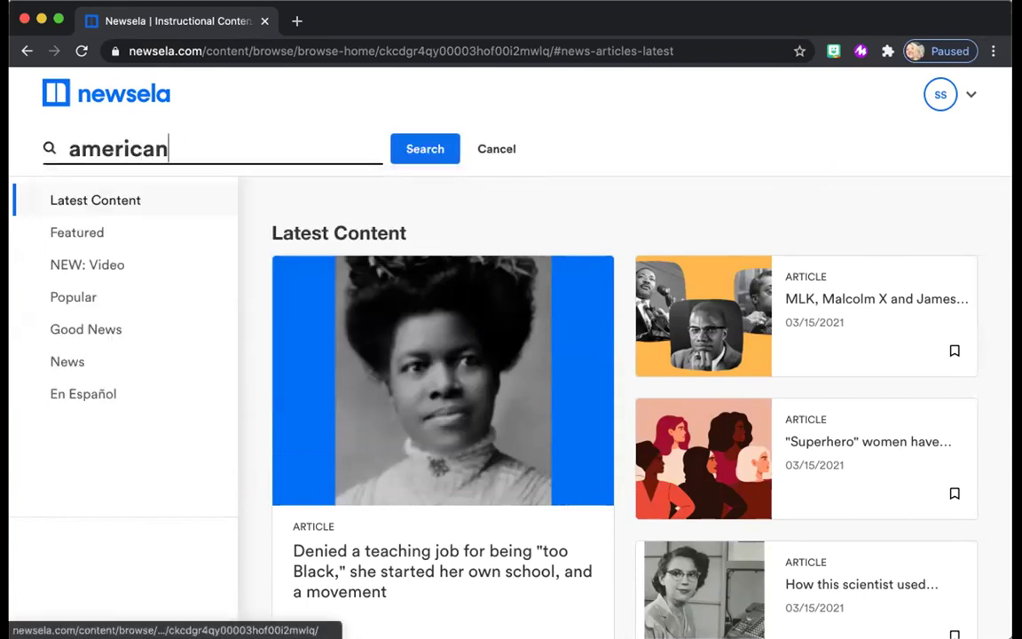
text( revolution)
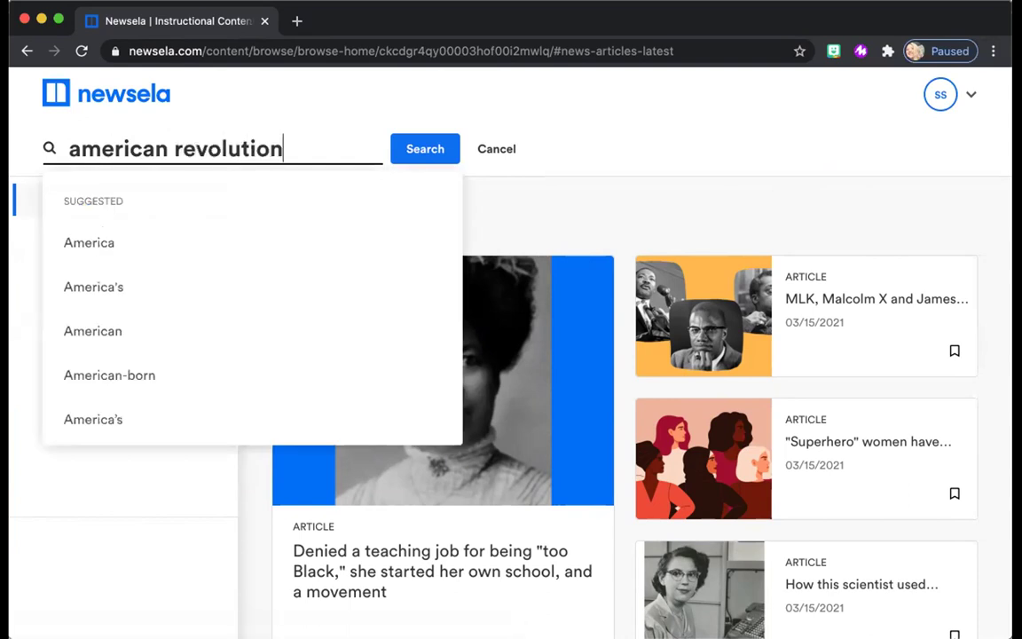
key(Return)
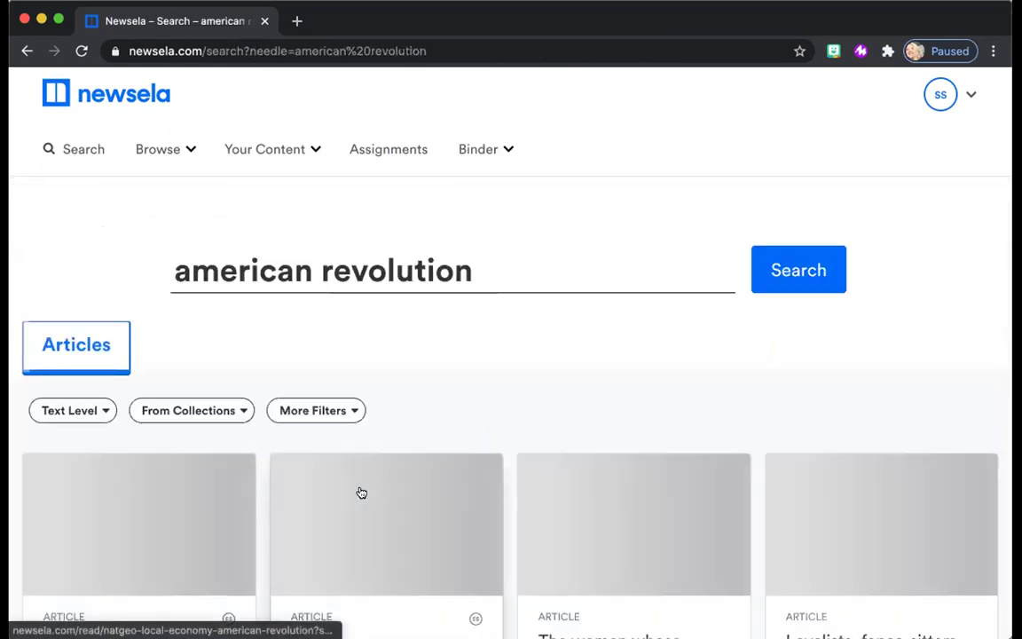
Open the article "The woman whose words inflamed the American Revolution" from the search results
scroll(360, 491, down, 1)
scroll(360, 491, down, 3)
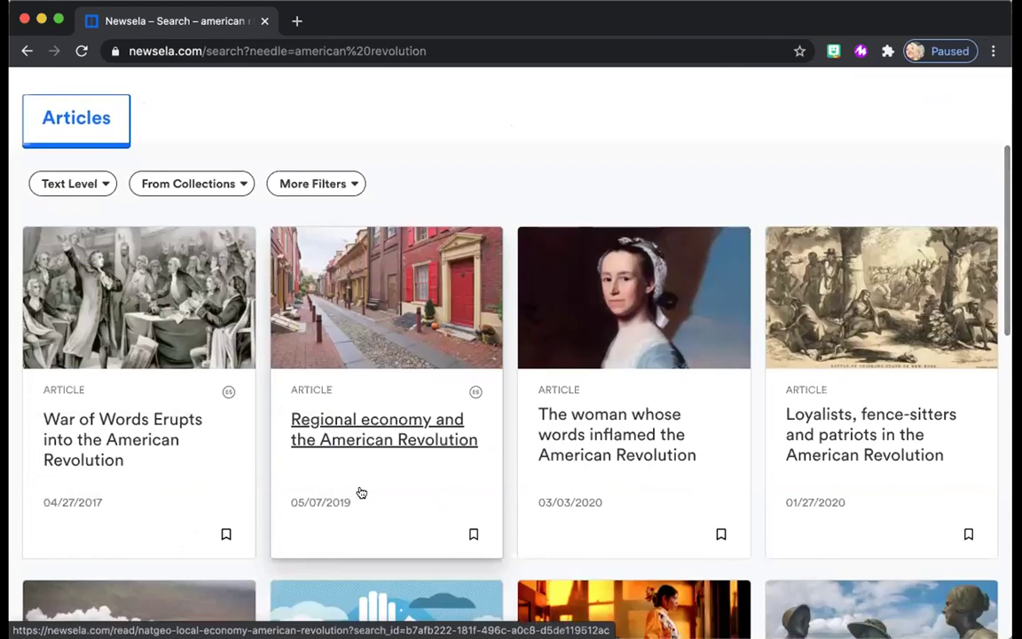
click(636, 453)
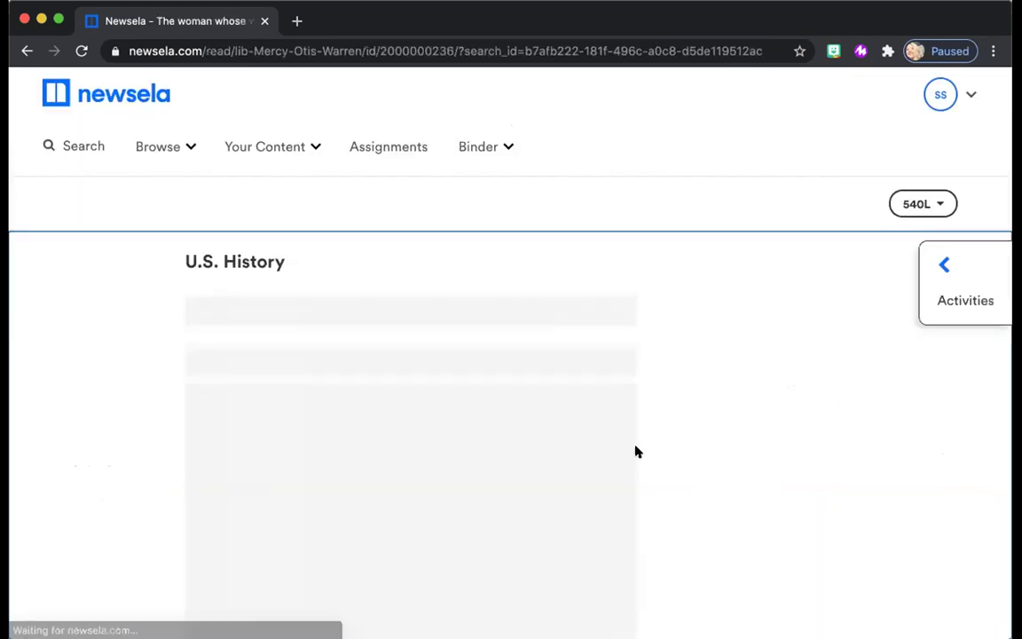
Skim the article on Mercy Otis Warren down to its quiz and return to its title
scroll(635, 453, down, 5)
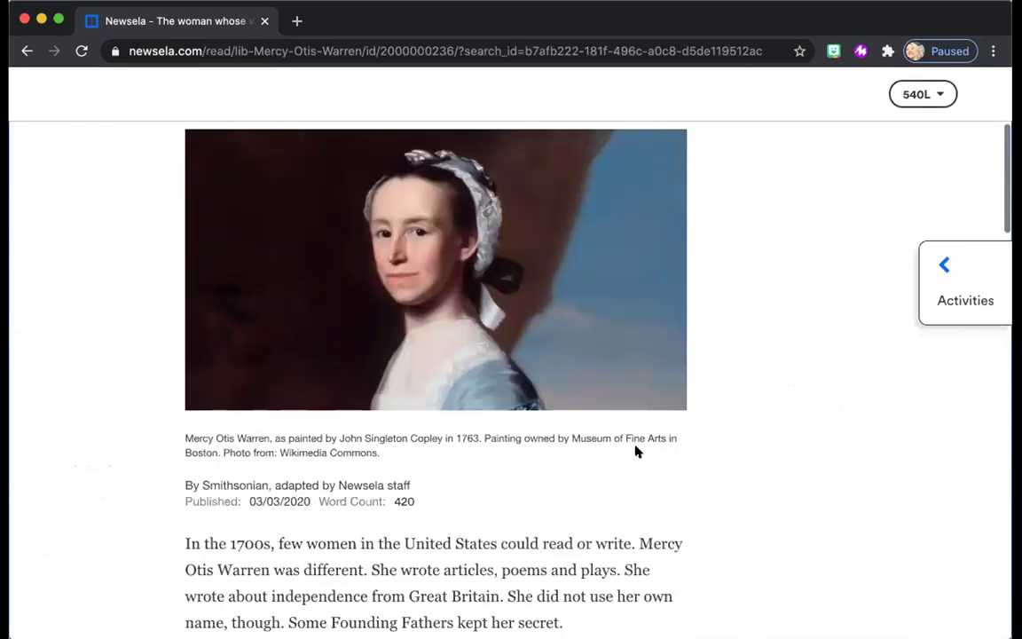
scroll(635, 452, down, 7)
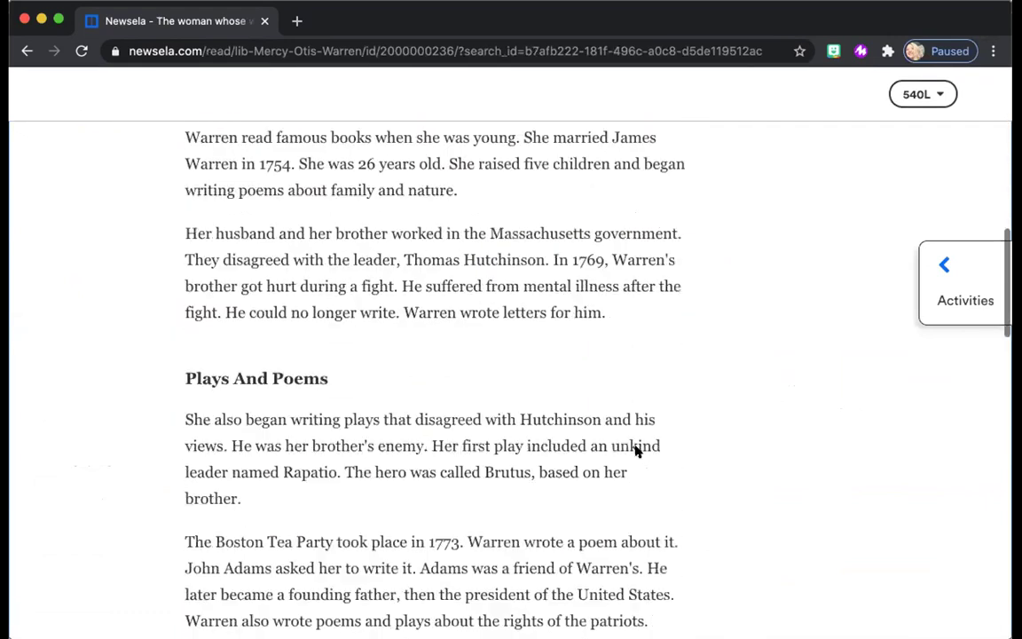
scroll(636, 453, down, 7)
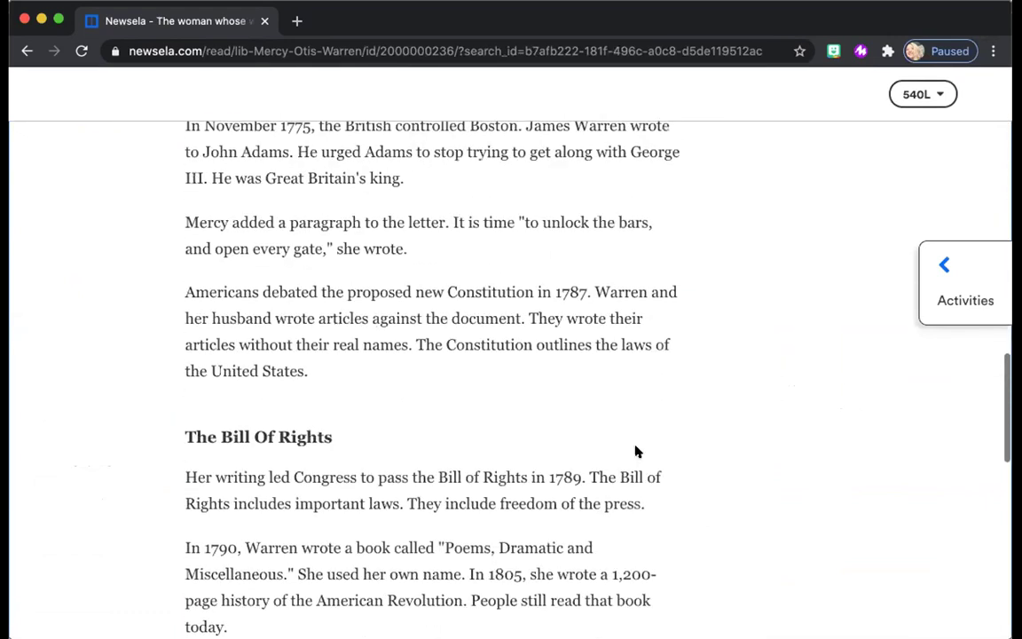
scroll(635, 448, up, 15)
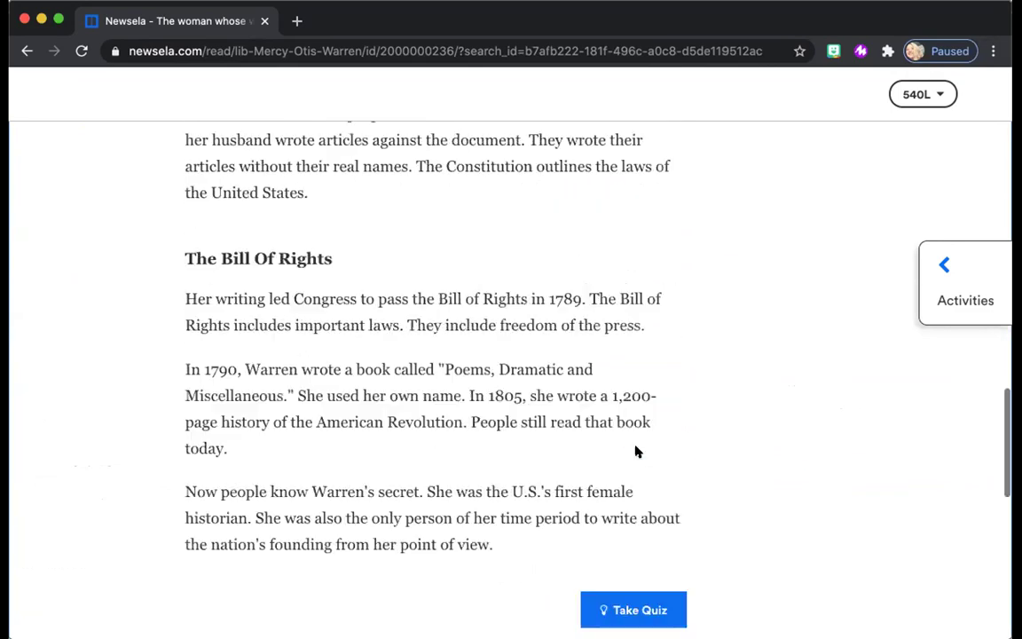
scroll(635, 448, up, 5)
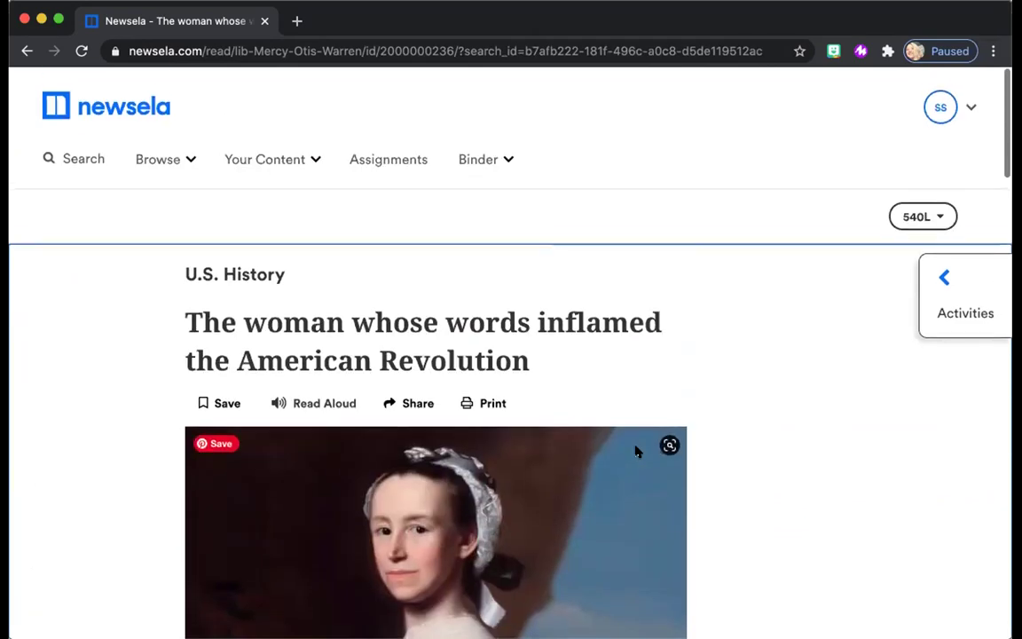